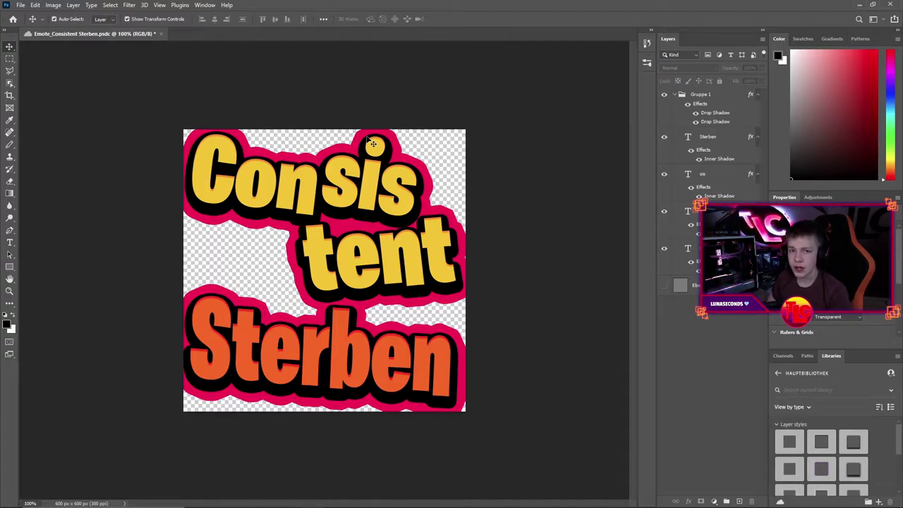
Delete the orange Sterben text layer along with its pink-and-black outline
key("Delete")
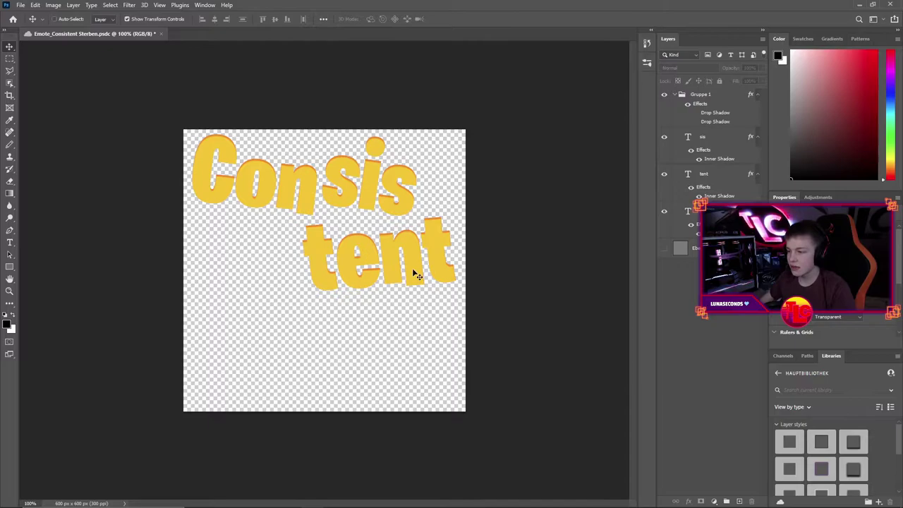
scroll(492, 374, "down", 3)
scroll(480, 370, "down", 3)
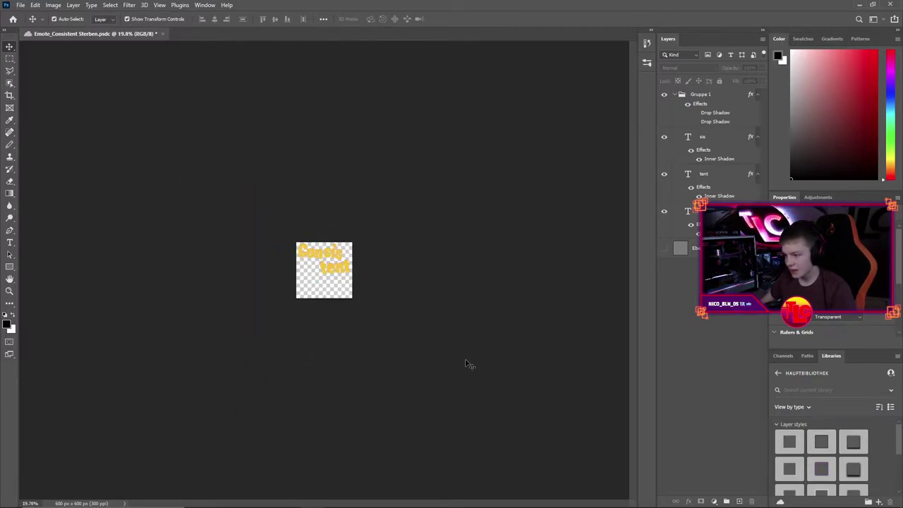
scroll(458, 367, "down", 3)
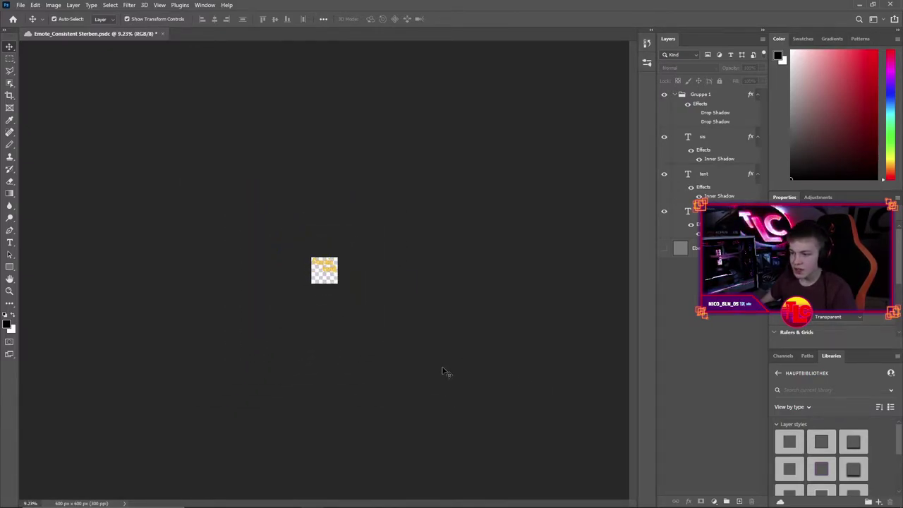
scroll(343, 286, "up", 2)
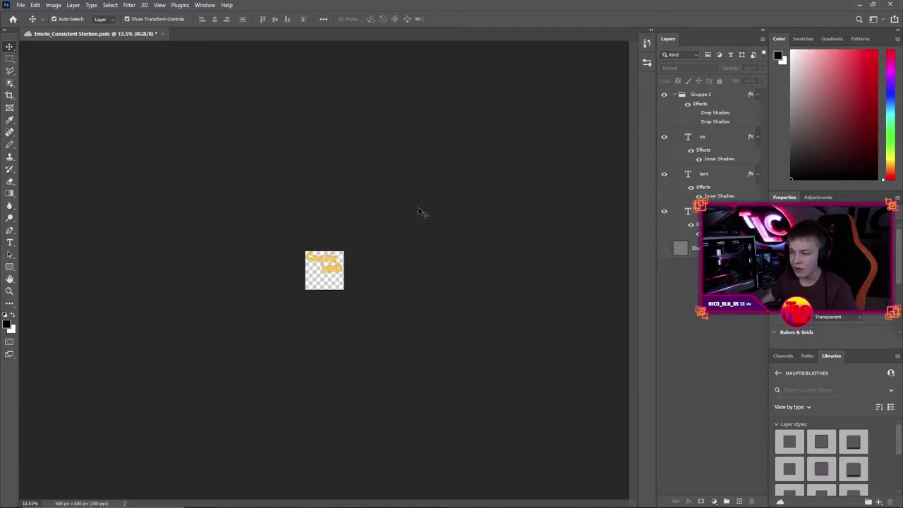
scroll(296, 258, "up", 3)
scroll(296, 259, "up", 4)
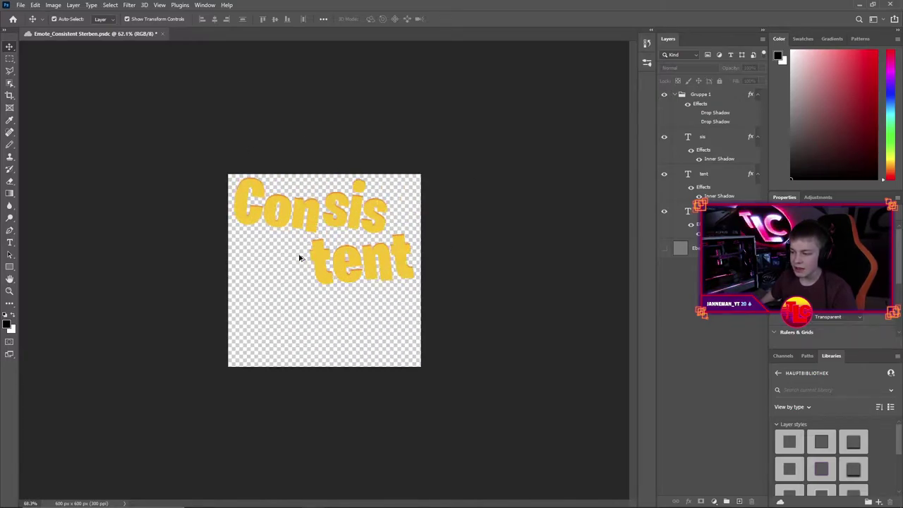
scroll(300, 257, "up", 3)
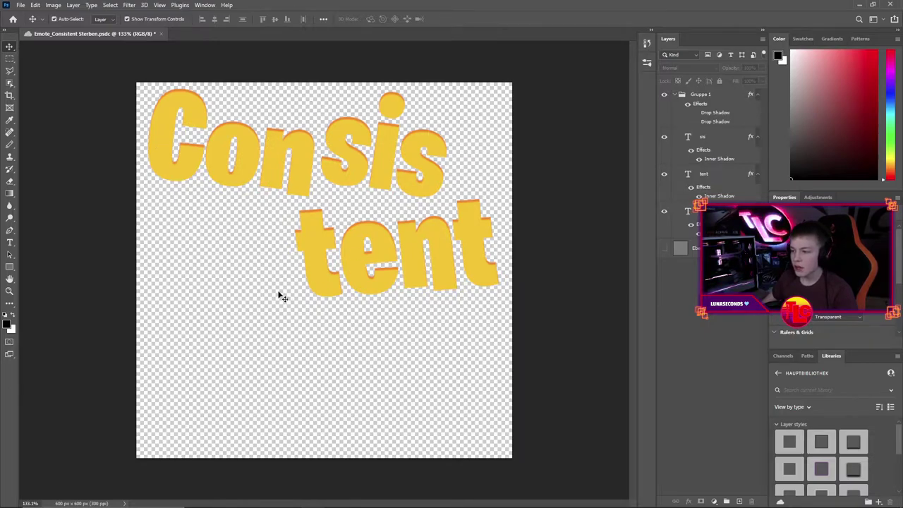
Add a new text line reading 'Sterben' near the bottom of the canvas
left_click(9, 243)
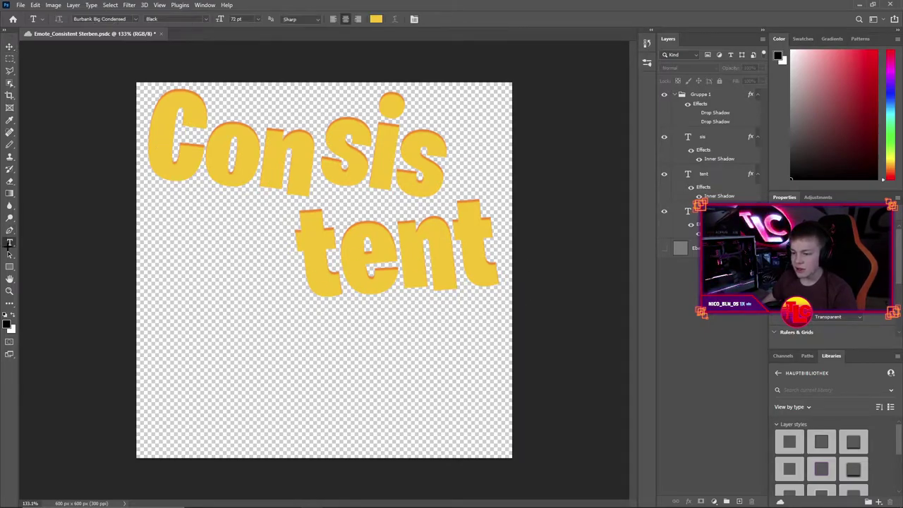
left_click(181, 419)
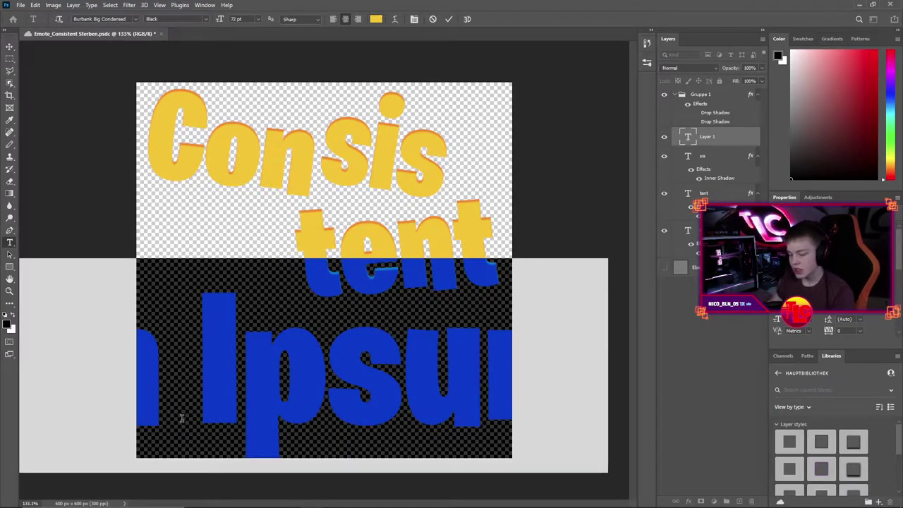
type("Sterben")
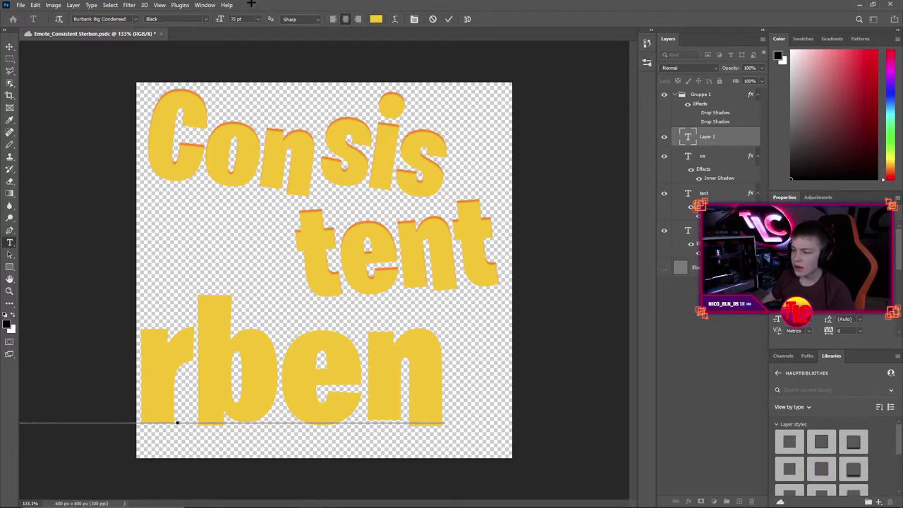
Colour all of the Sterben text orange ff7800 and commit the edit
key("ctrl+a")
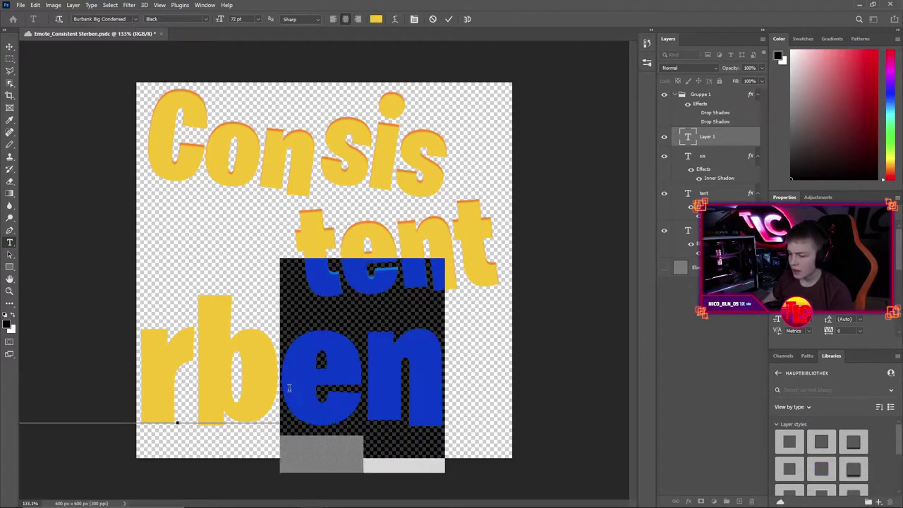
left_click(376, 18)
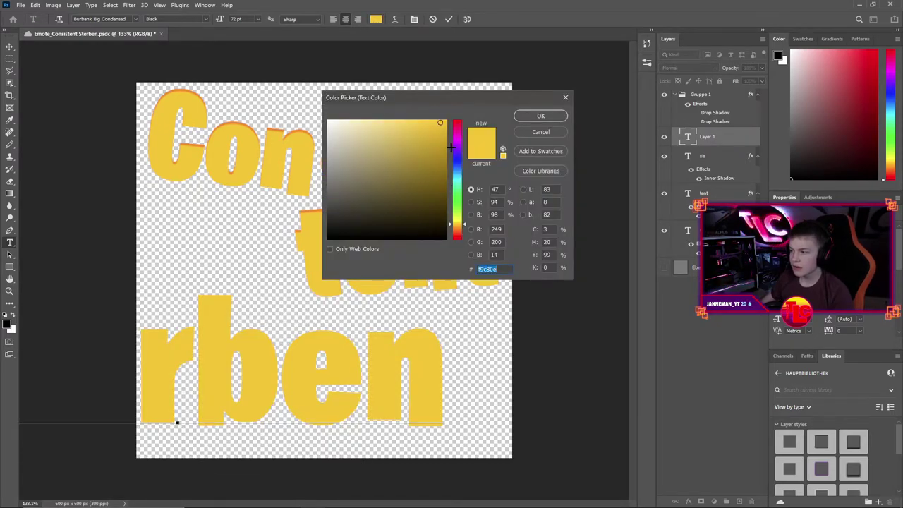
left_click_drag(461, 203, 462, 229)
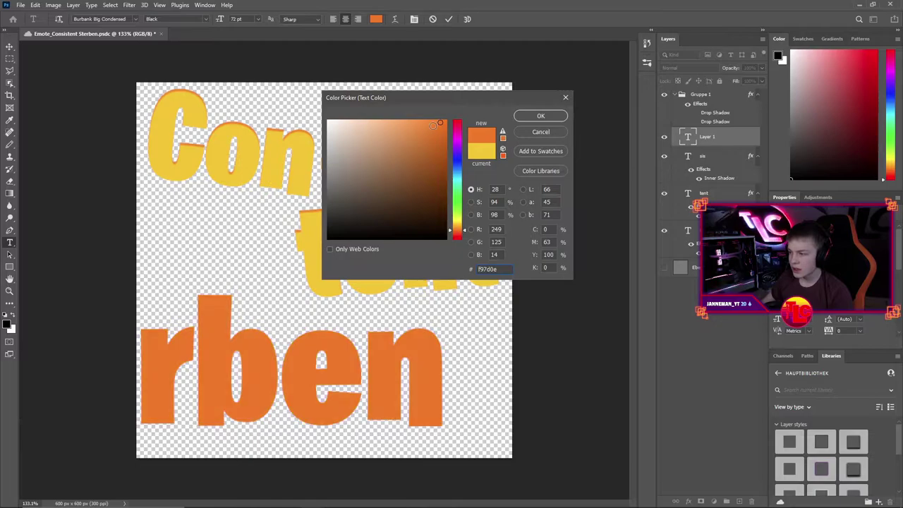
mouse_move(442, 126)
left_mouse_down()
mouse_move(469, 131)
mouse_move(455, 83)
left_mouse_up()
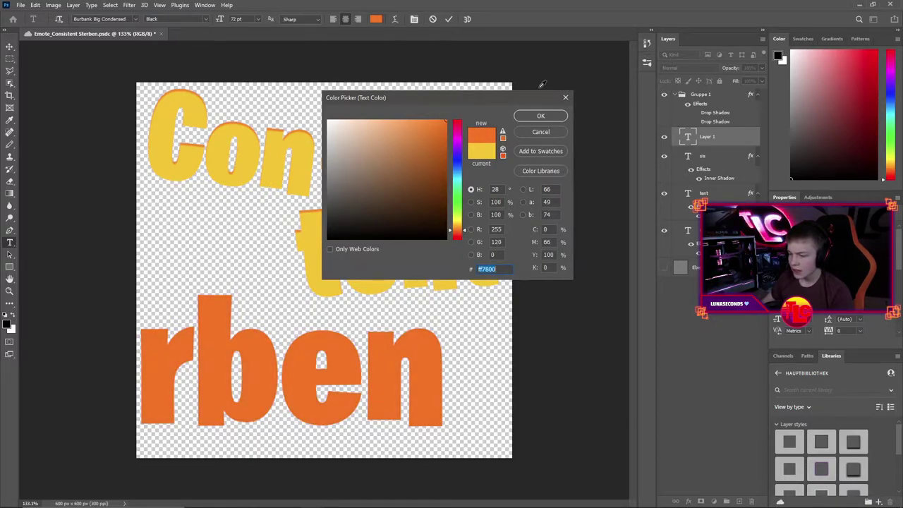
left_click(541, 115)
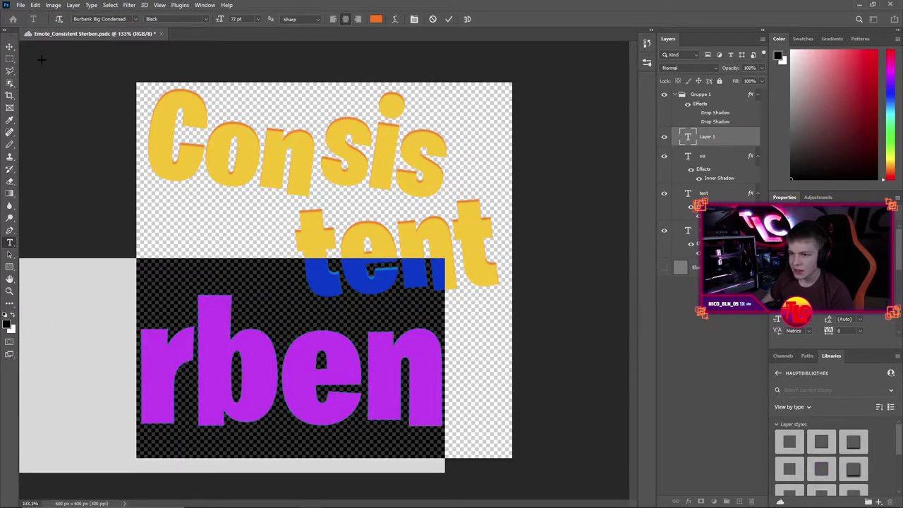
left_click(9, 45)
Shrink Sterben to roughly 72% and reposition it below 'tent'
left_click_drag(208, 363, 282, 371)
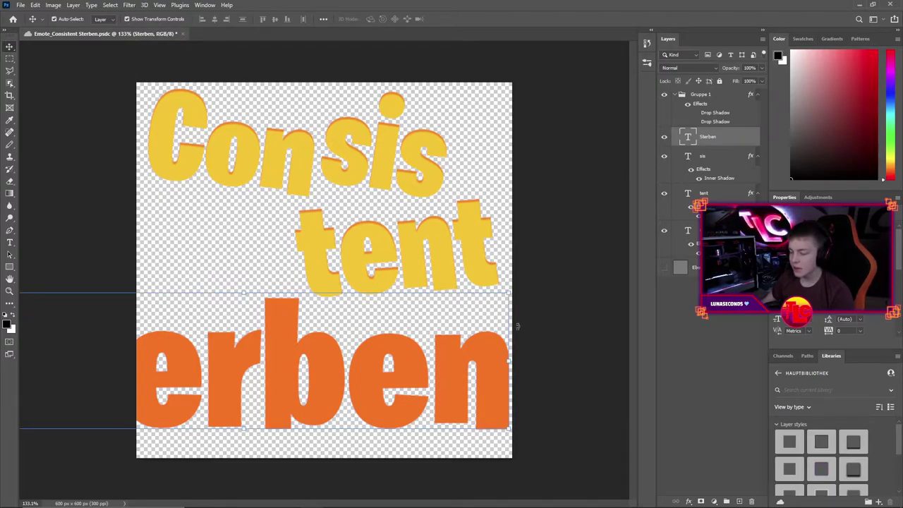
left_click_drag(509, 365, 469, 374)
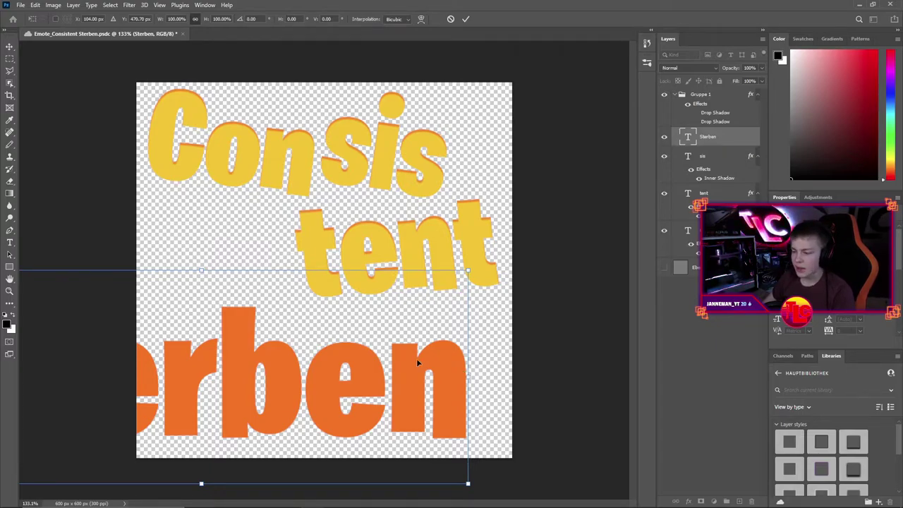
left_click_drag(417, 362, 507, 348)
mouse_move(589, 373)
left_mouse_down()
mouse_move(359, 380)
mouse_move(413, 387)
left_mouse_up()
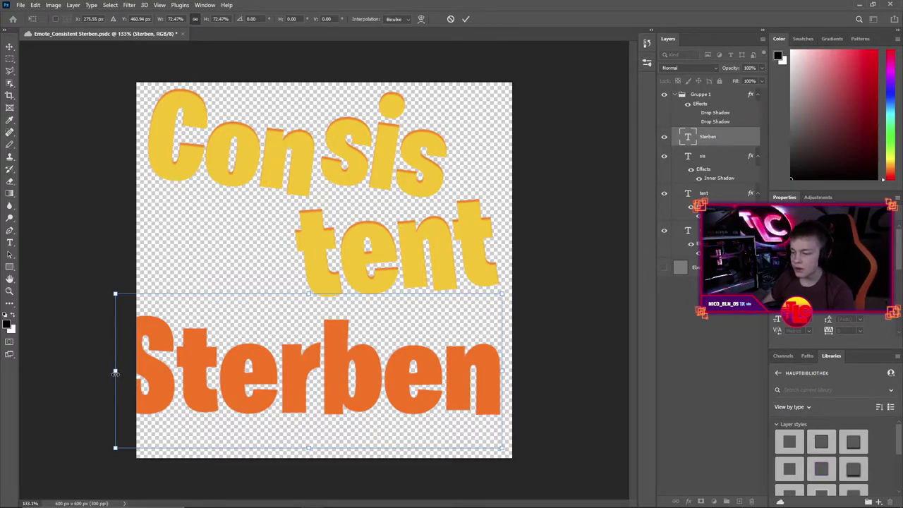
left_click_drag(115, 372, 143, 374)
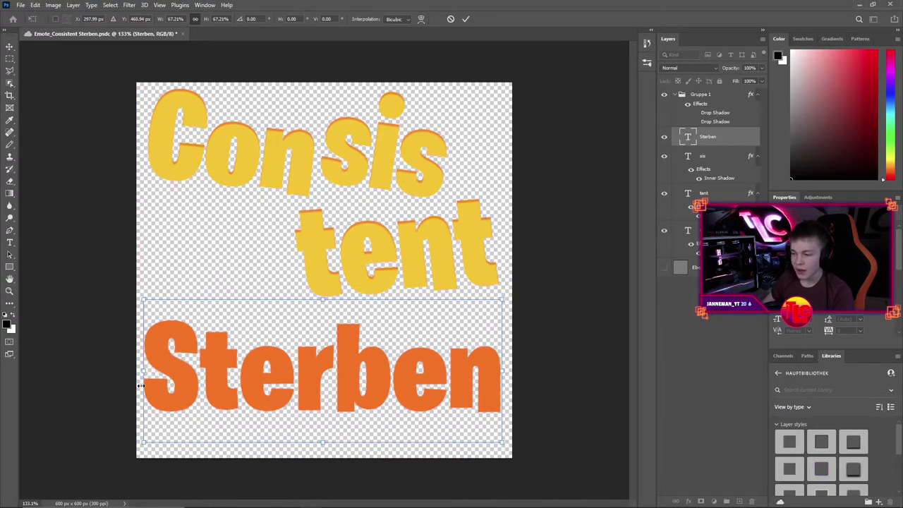
left_click_drag(345, 375, 318, 355)
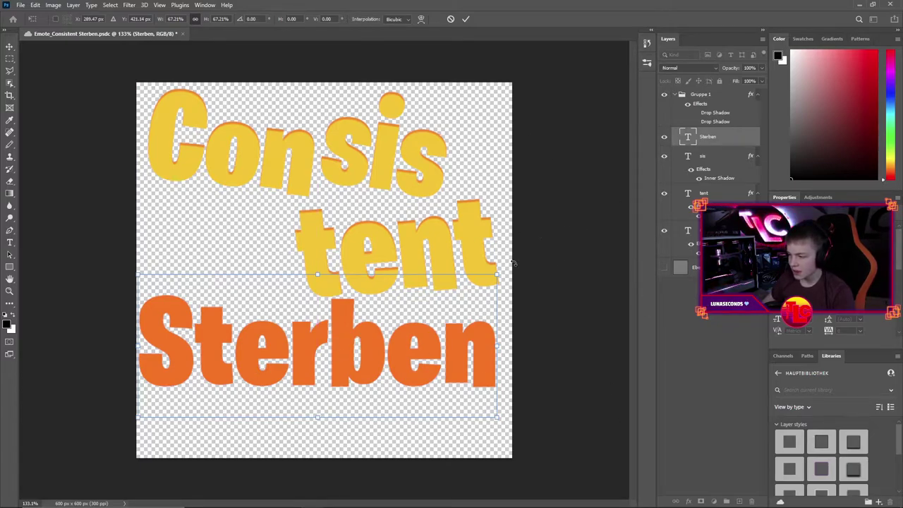
Tilt Sterben a few degrees, fine-tune its width and position, and apply the transform
left_click_drag(514, 264, 529, 262)
left_click_drag(400, 339, 402, 364)
mouse_move(498, 382)
left_mouse_down()
mouse_move(508, 379)
mouse_move(498, 380)
left_mouse_up()
left_click_drag(446, 387, 470, 398)
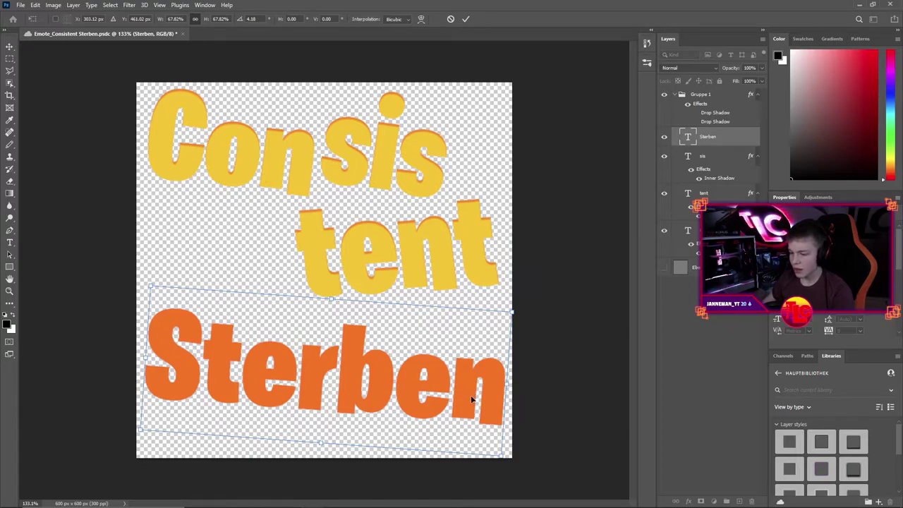
key("Return")
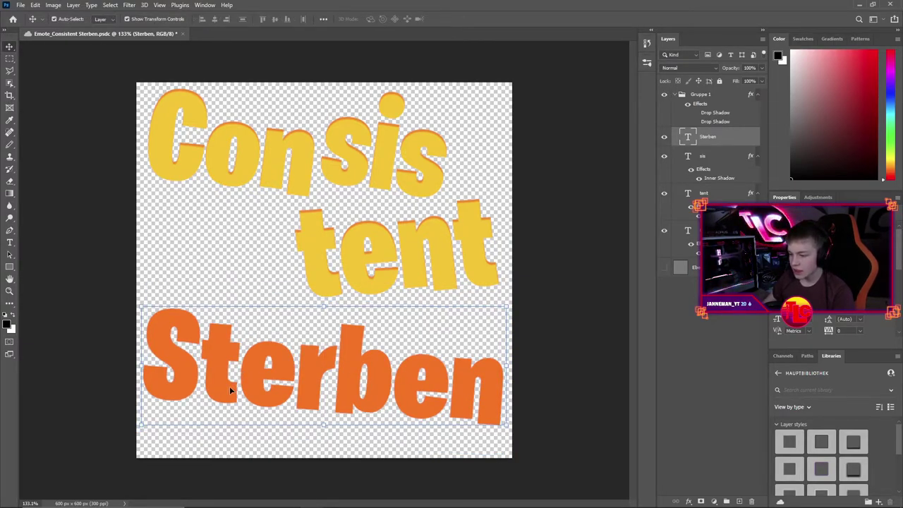
double_click(270, 363)
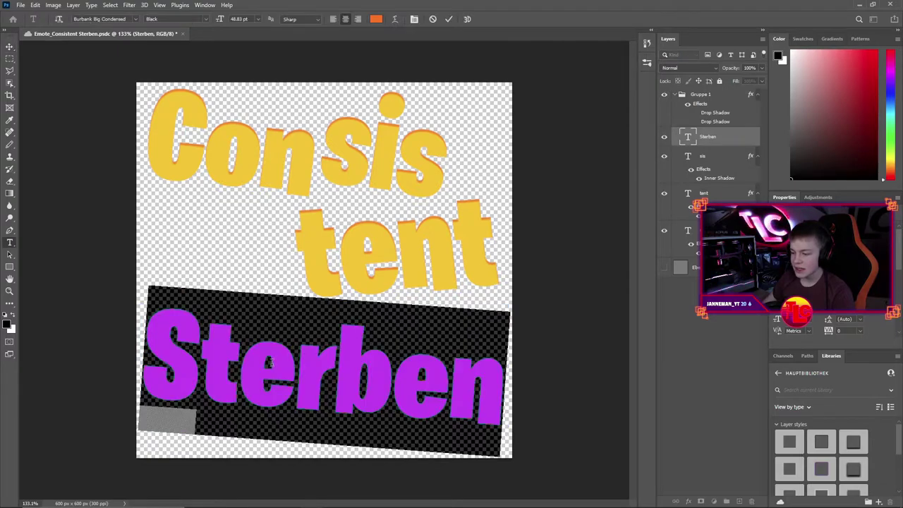
left_click(10, 46)
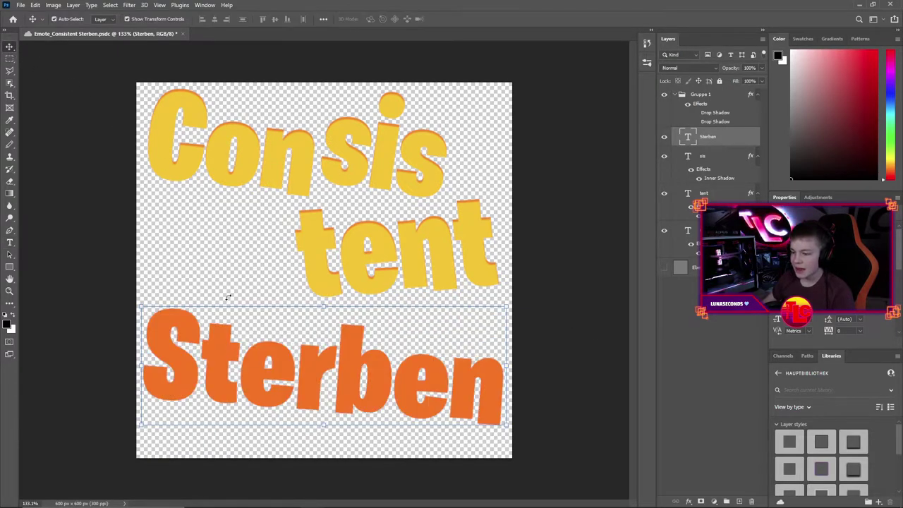
Add an orange Inner Shadow to Sterben: opacity 100, angle 90, distance 5, size 1
left_click(73, 5)
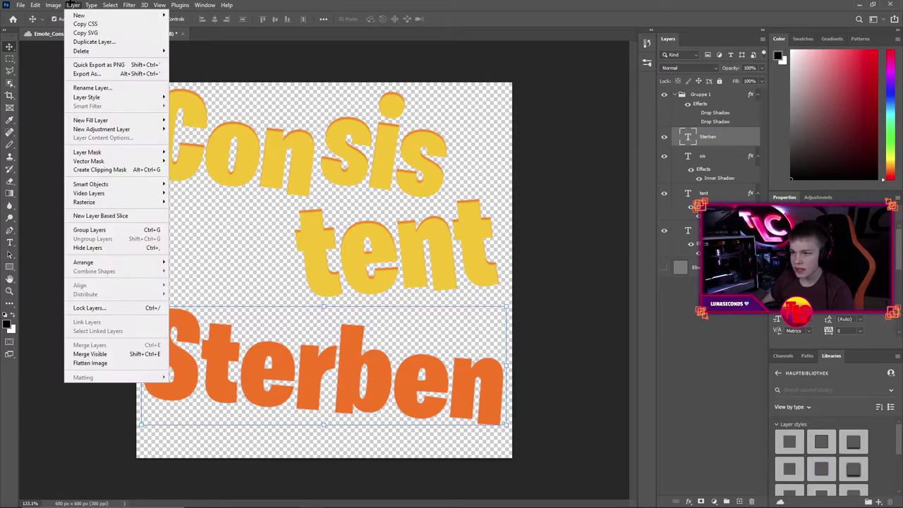
mouse_move(87, 97)
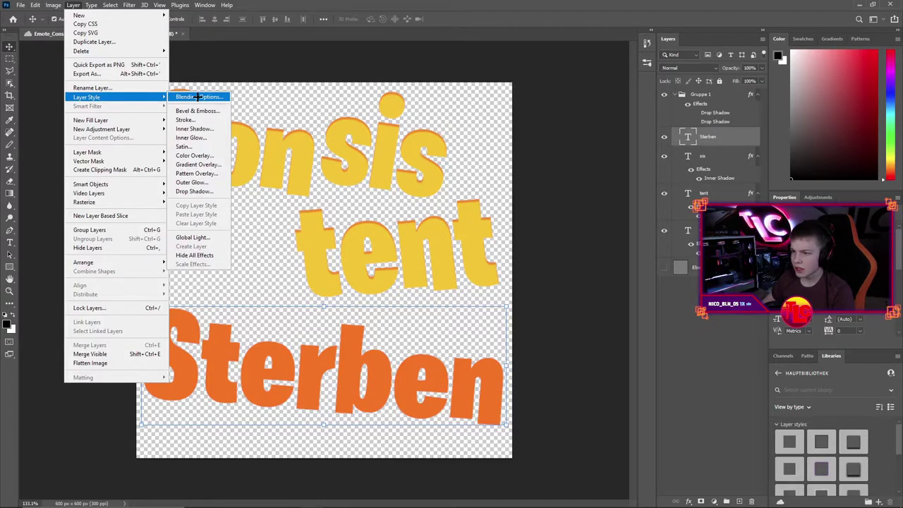
left_click(197, 97)
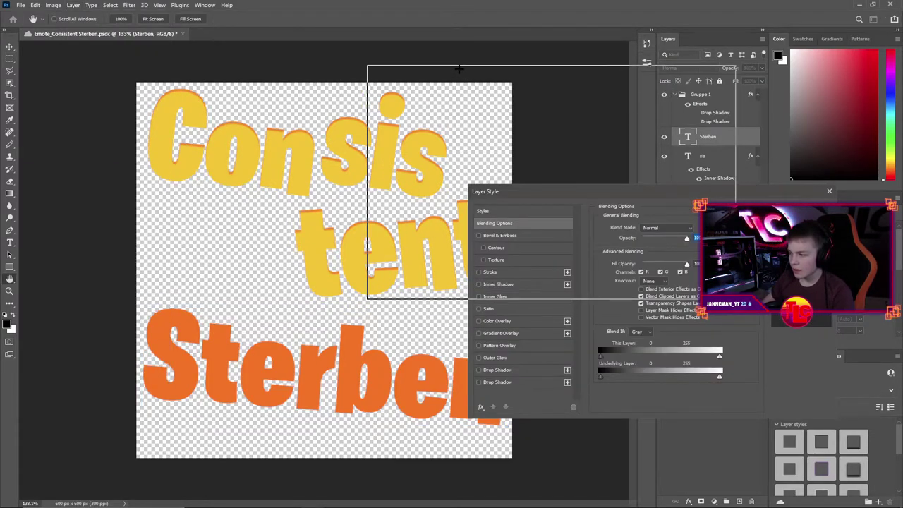
left_click_drag(127, 38, 206, 51)
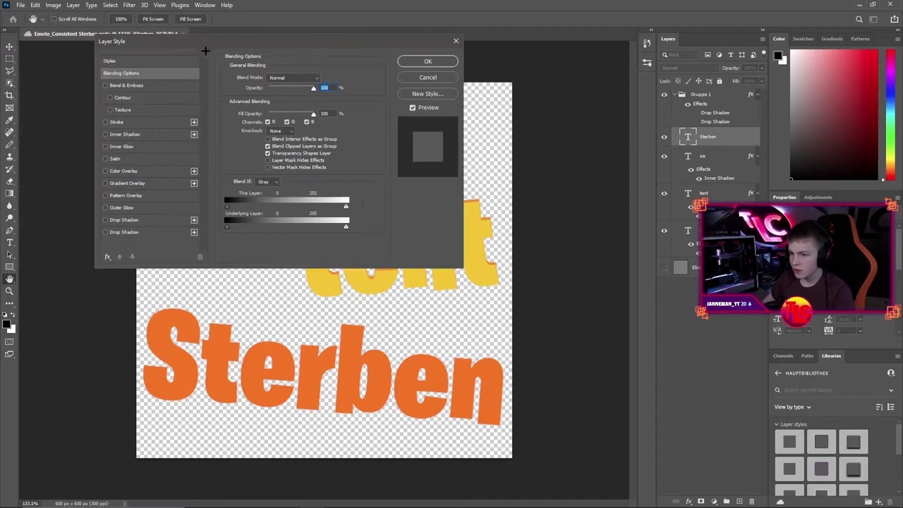
left_click(122, 146)
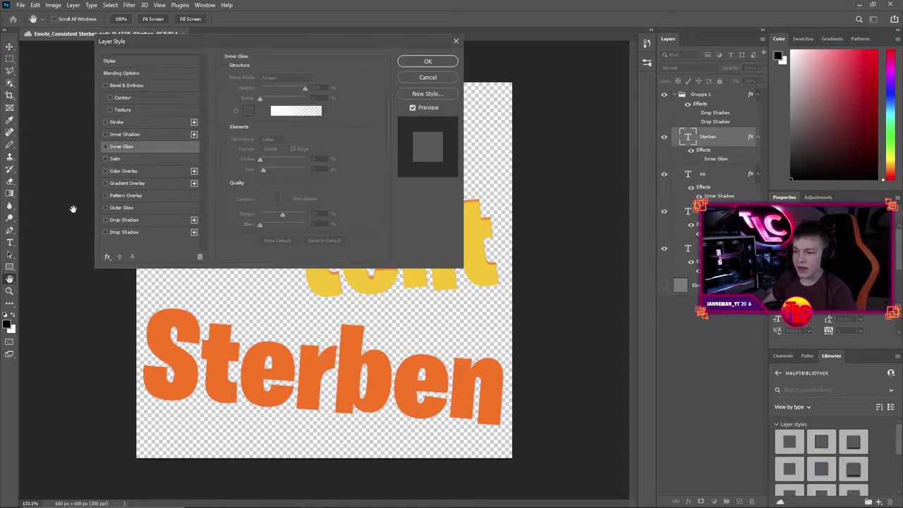
left_click(106, 134)
left_click(133, 134)
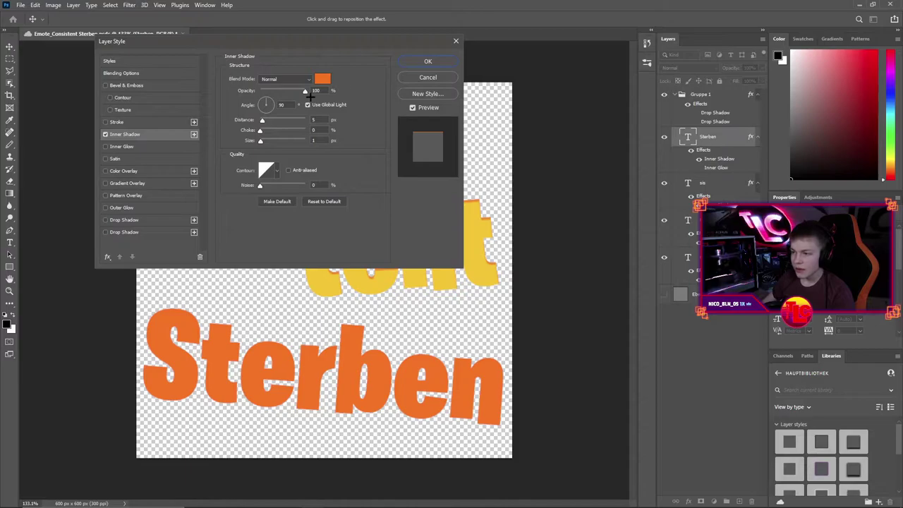
left_click(308, 94)
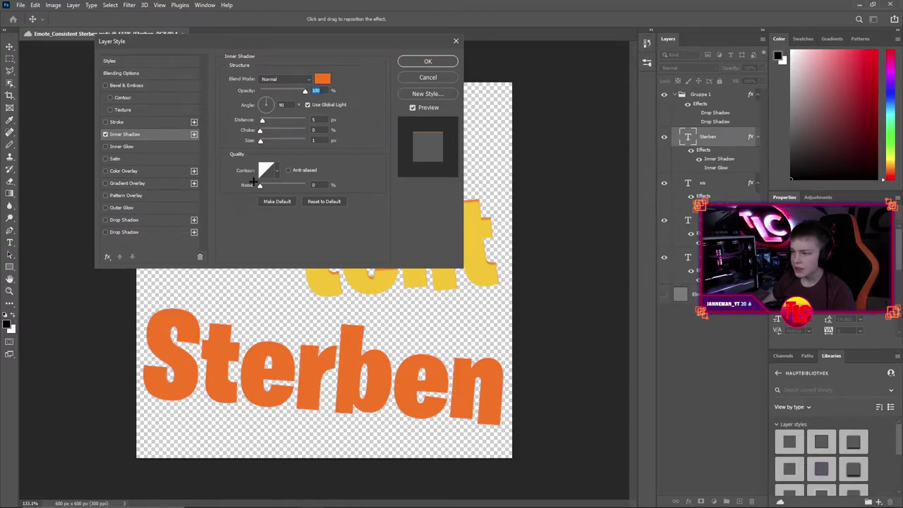
left_click(283, 105)
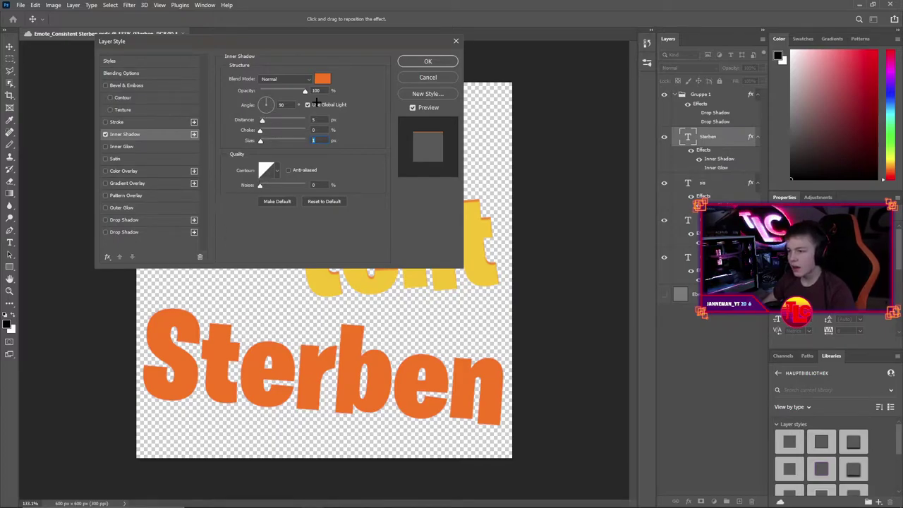
Set the Sterben inner shadow colour to #ff5400 and apply the layer style
left_click(322, 79)
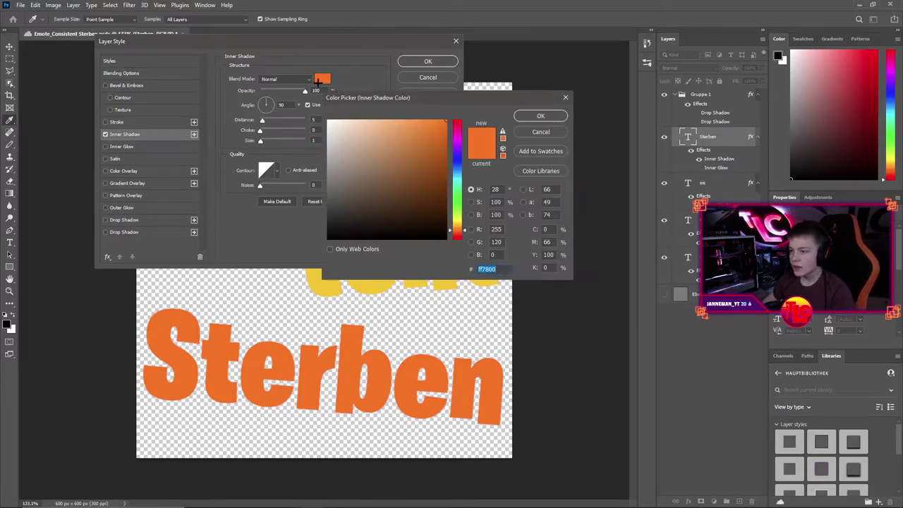
left_click(464, 231)
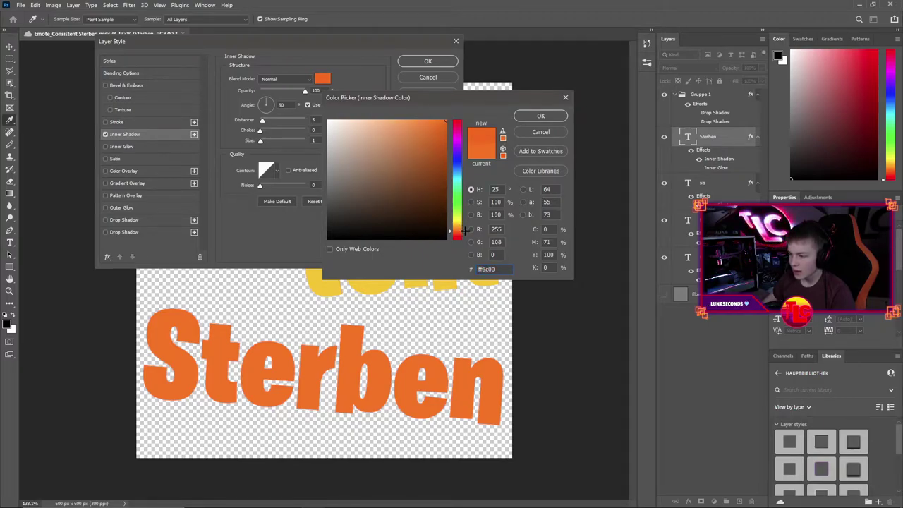
left_click_drag(465, 231, 465, 235)
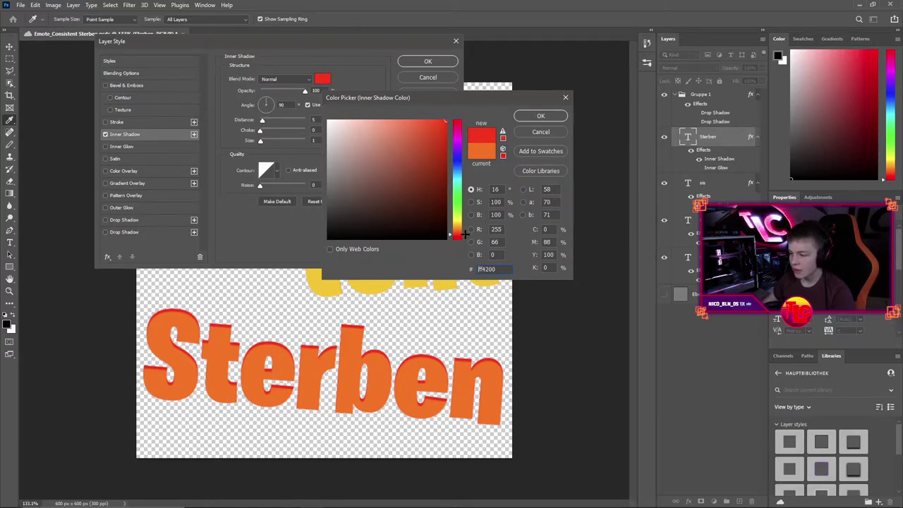
left_click_drag(465, 235, 464, 234)
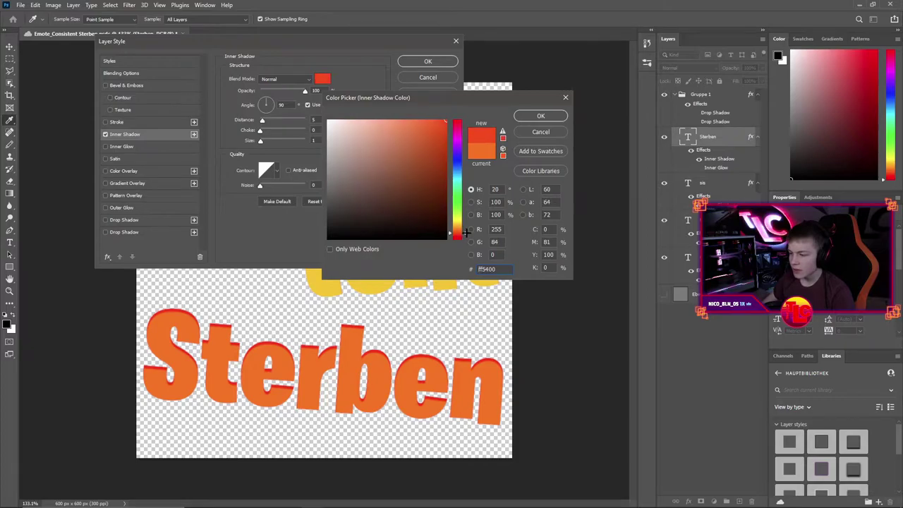
left_click(540, 116)
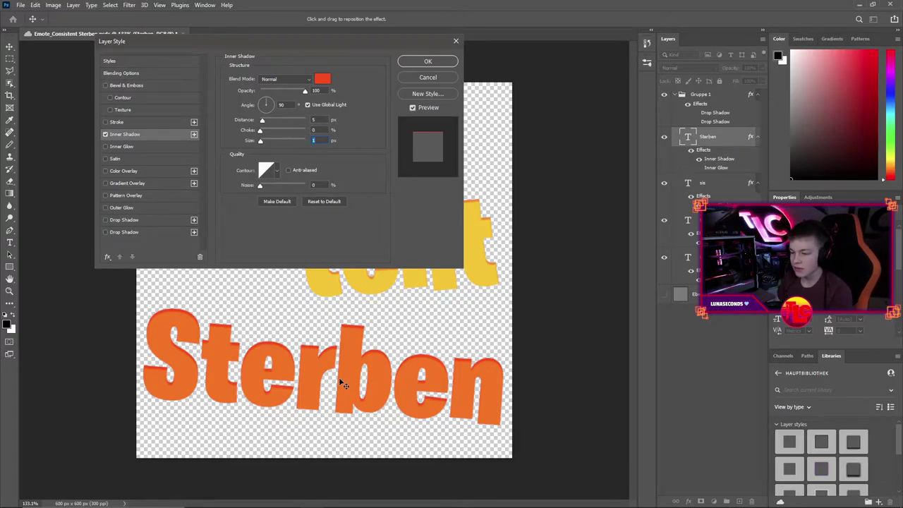
key("Return")
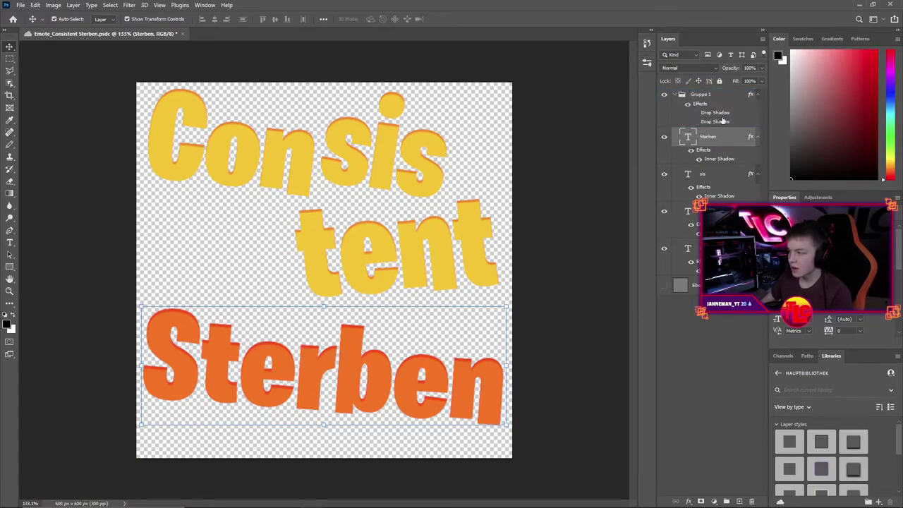
Select the Gruppe 1 text group in the Layers panel
left_click(683, 96)
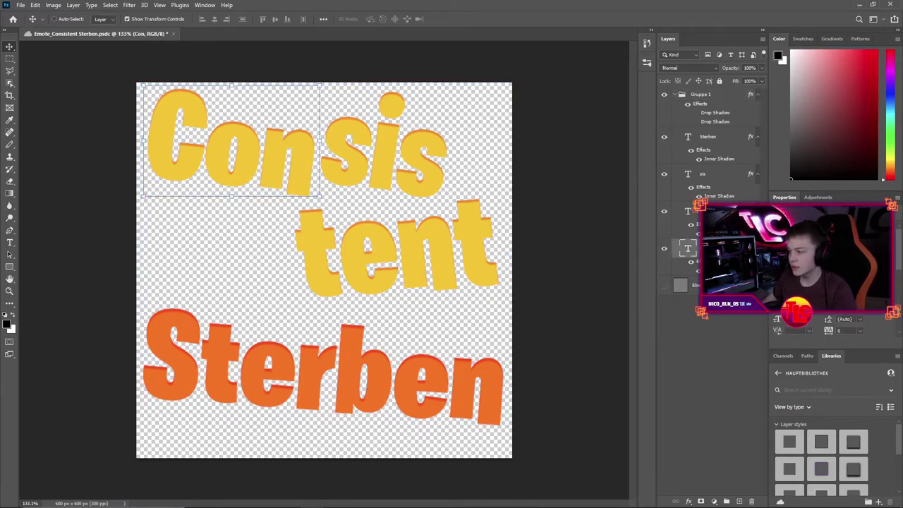
left_click(703, 136)
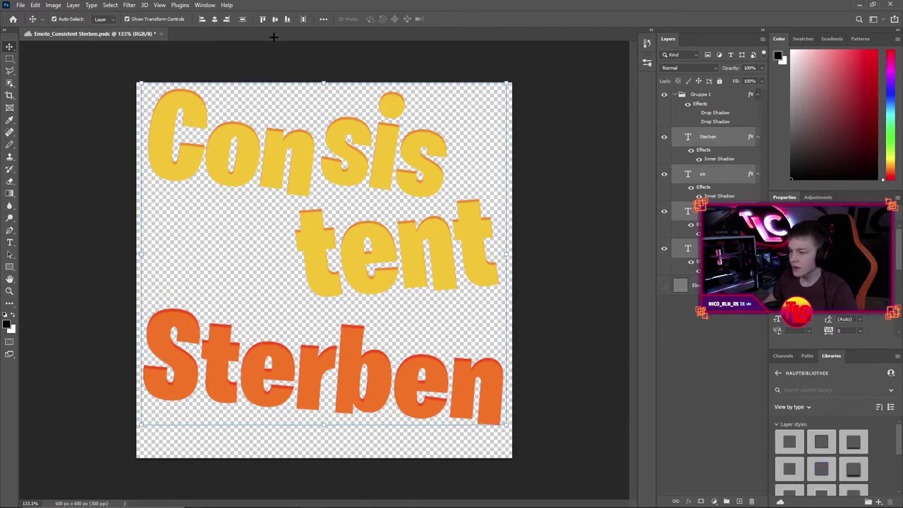
left_click(710, 95)
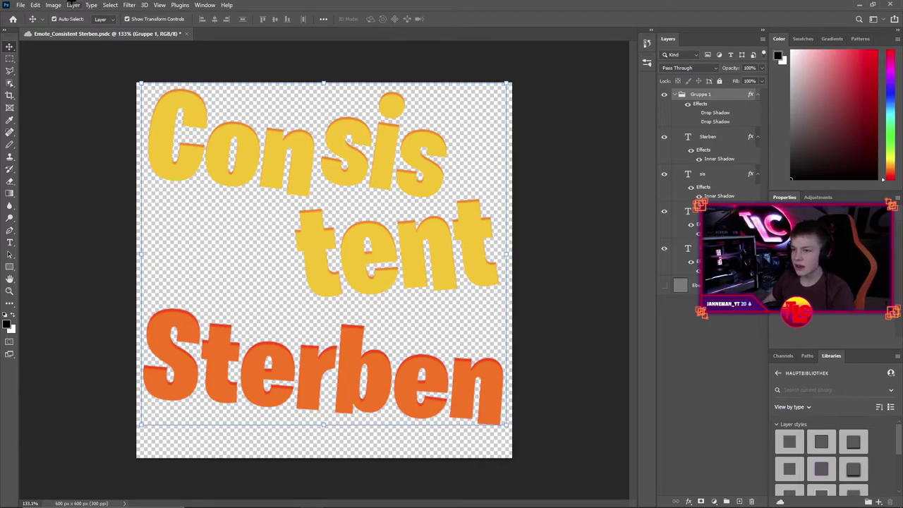
Give Gruppe 1 a black Drop Shadow: opacity 100, distance 10, spread 100, size 16
left_click(73, 5)
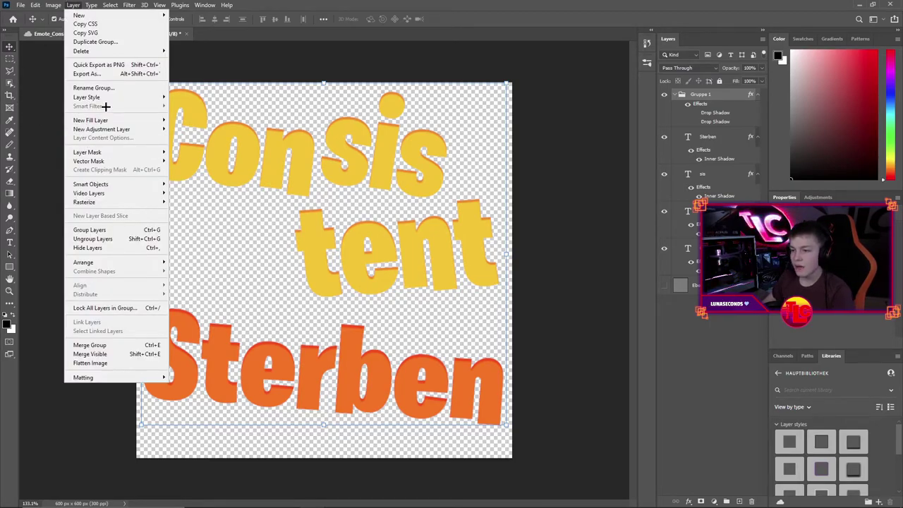
left_click(182, 97)
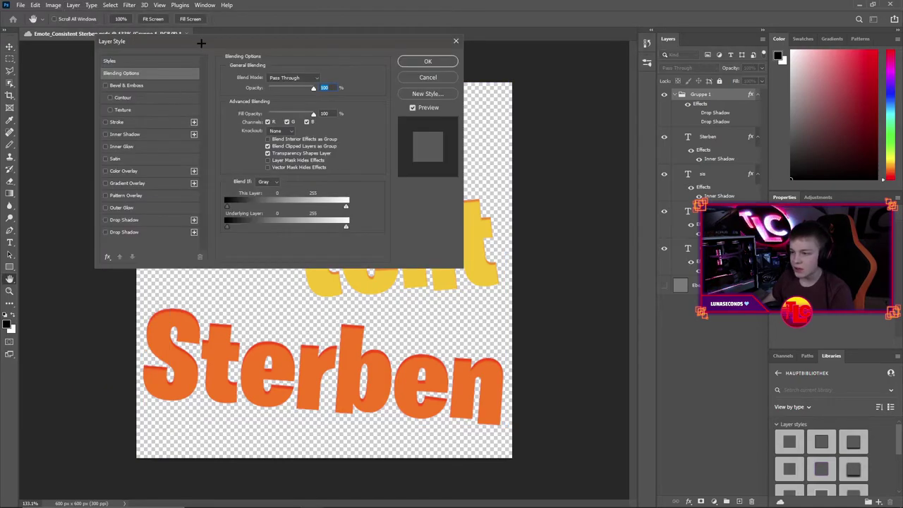
left_click(105, 220)
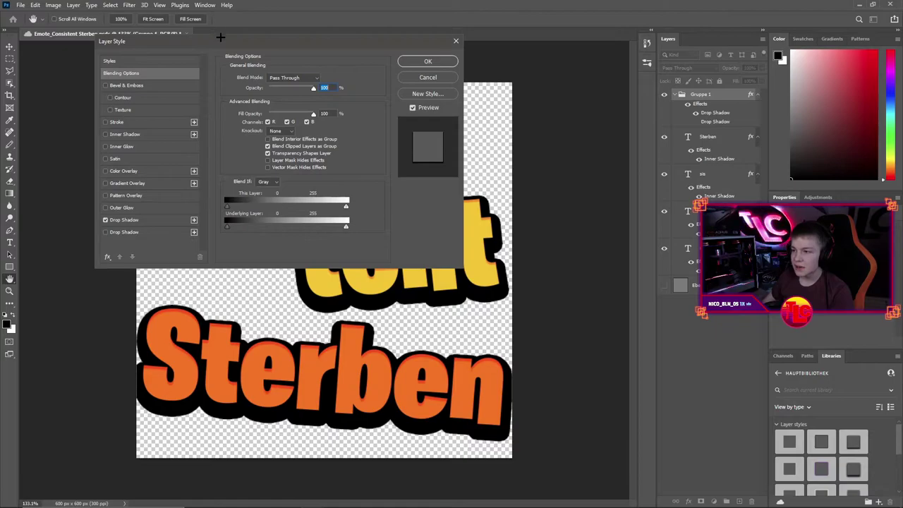
left_click_drag(223, 41, 538, 20)
left_click(459, 199)
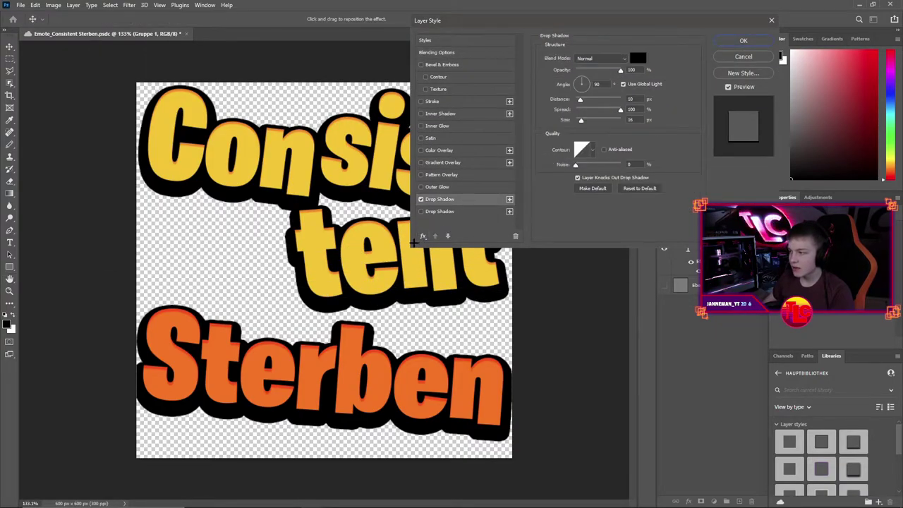
left_click(609, 74)
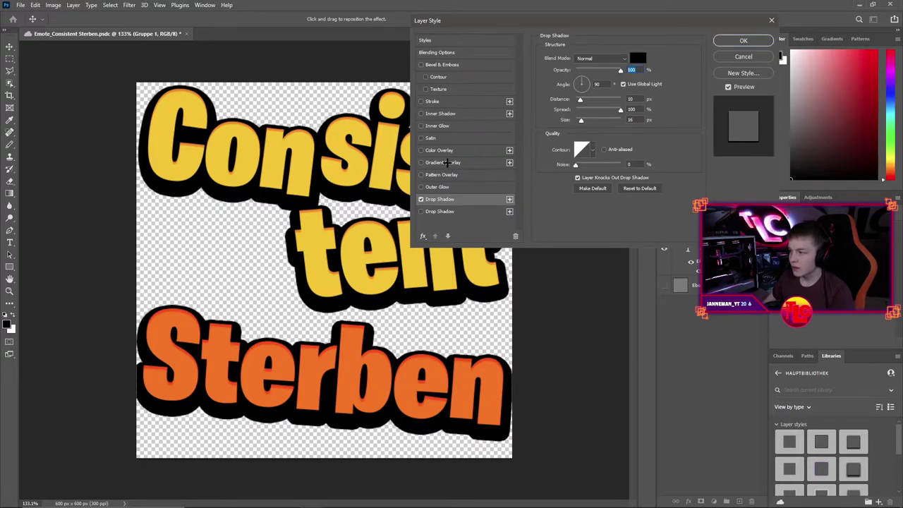
left_click(633, 100)
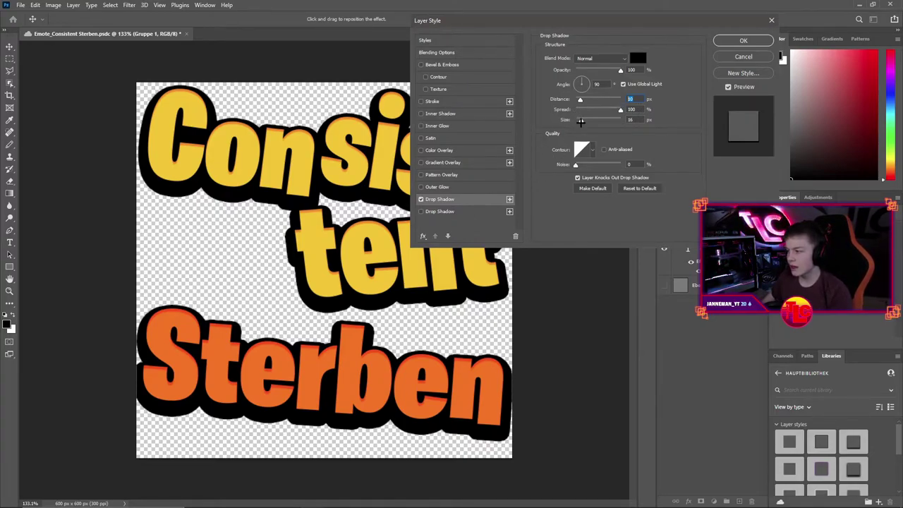
mouse_move(581, 120)
left_mouse_down()
mouse_move(619, 120)
mouse_move(582, 123)
left_mouse_up()
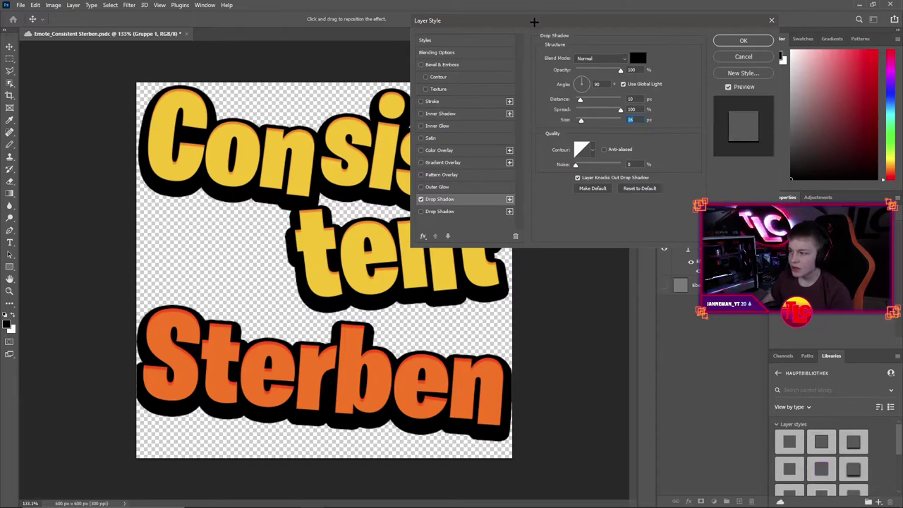
left_click_drag(530, 23, 650, 23)
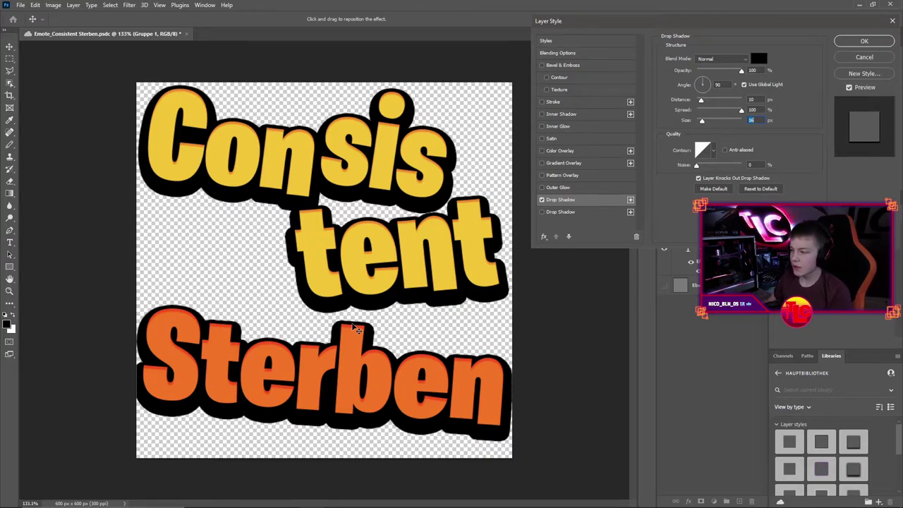
Check the pink second drop shadow's colour and the black drop shadow, then close Layer Style
left_click(564, 213)
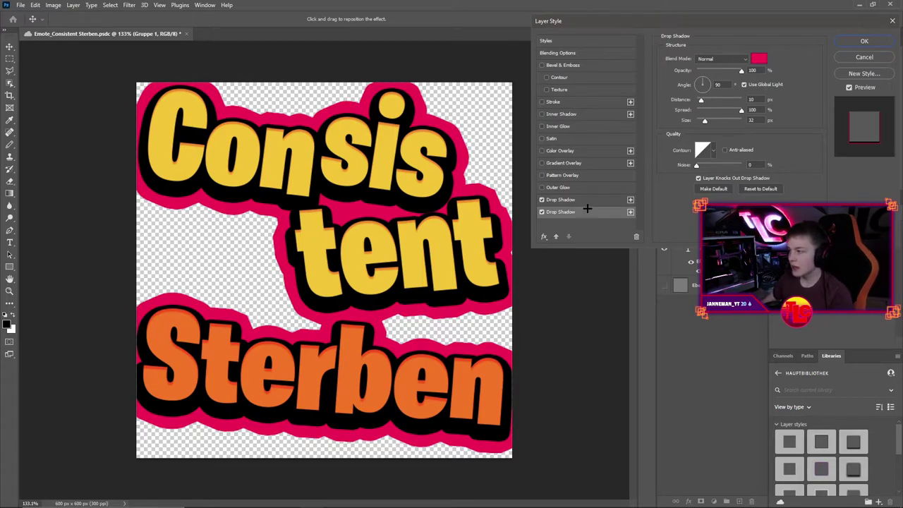
left_click(757, 59)
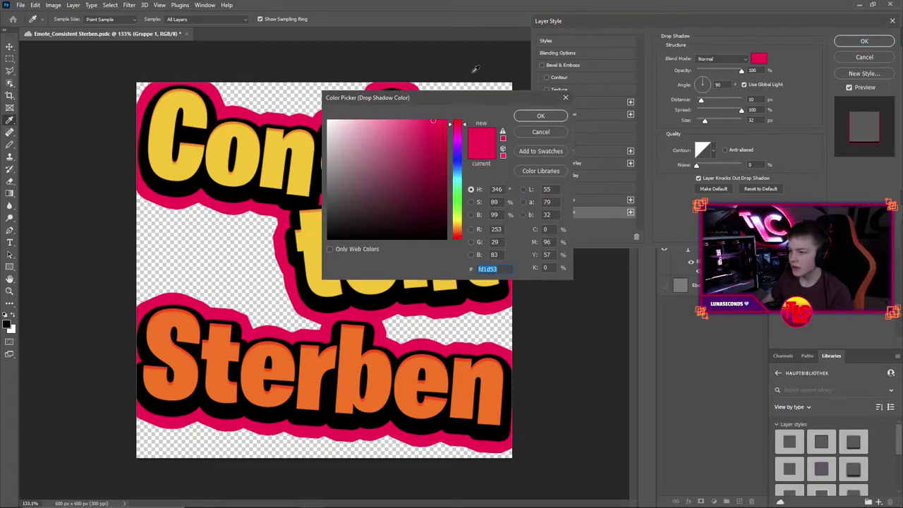
left_click(541, 116)
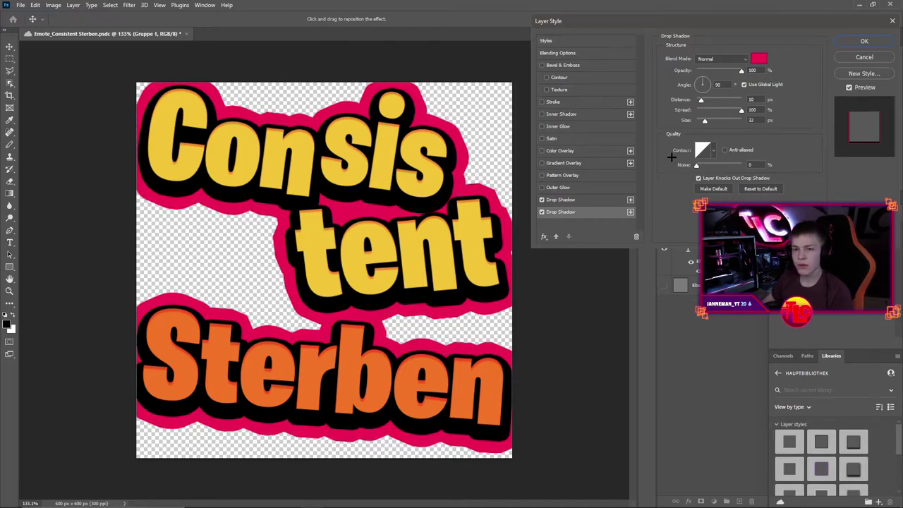
left_click(565, 200)
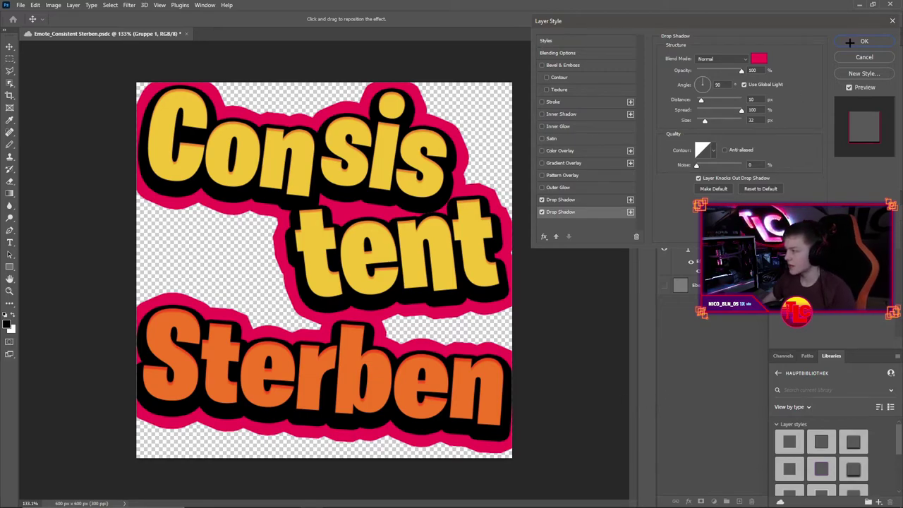
left_click(892, 21)
Re-enable both Gruppe 1 drop shadows to restore the black and pink outlines
key("ctrl+1")
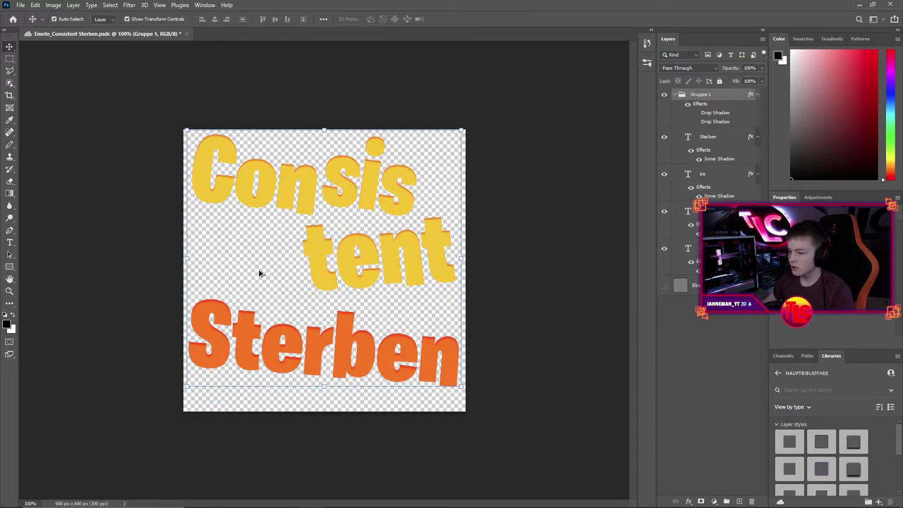
left_click(73, 4)
mouse_move(87, 97)
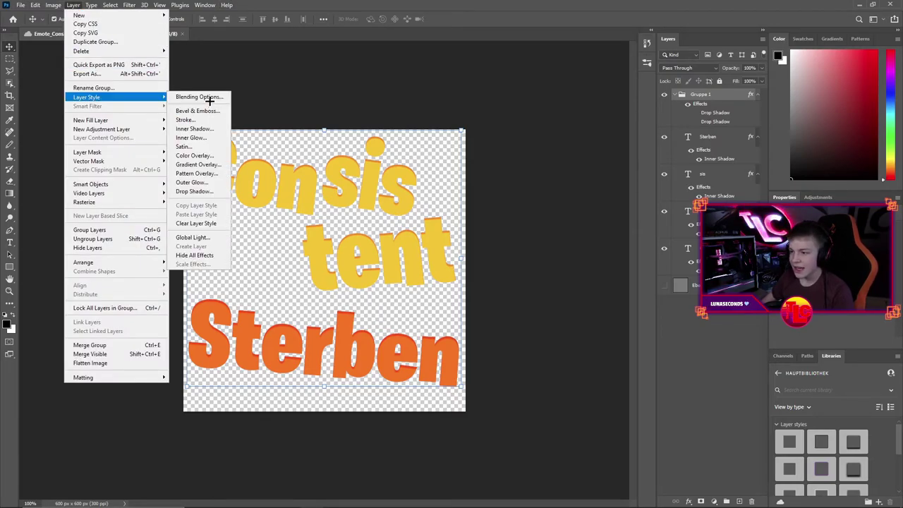
left_click(205, 98)
left_click(542, 199)
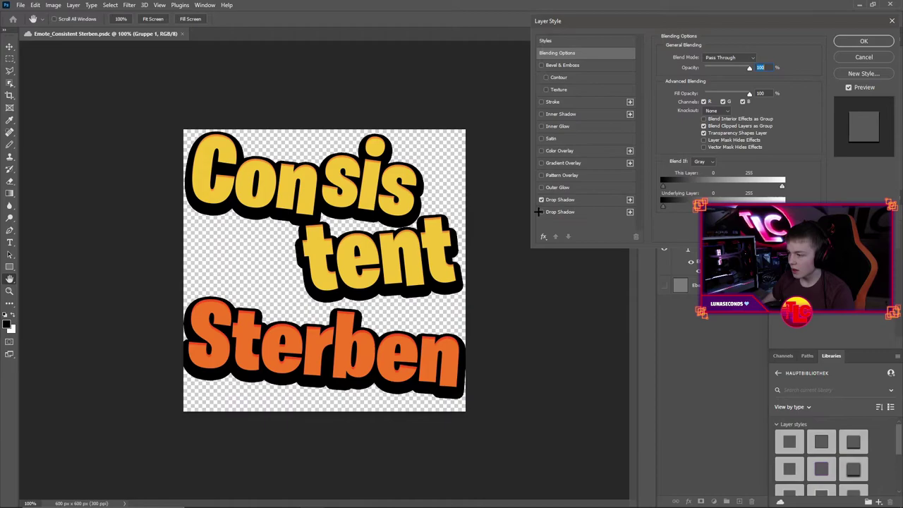
left_click(564, 212)
left_click(865, 43)
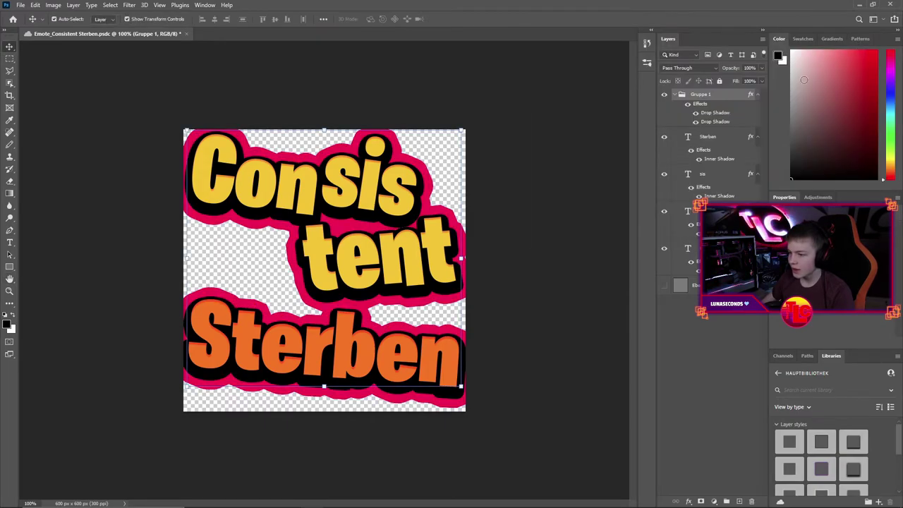
Zoom far out to check how the emote reads at a tiny size
scroll(458, 244, "down", 1)
scroll(413, 254, "down", 5)
scroll(409, 260, "down", 2)
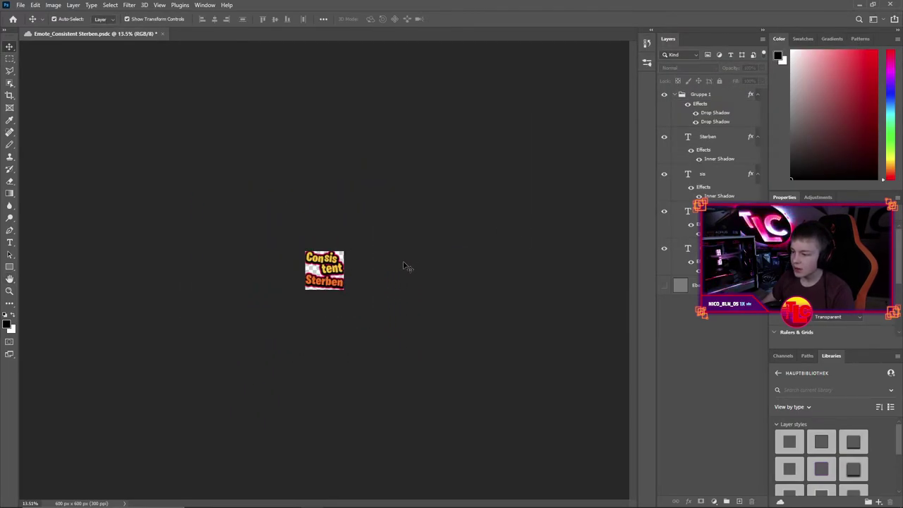
scroll(400, 277, "down", 2)
scroll(385, 296, "down", 1)
scroll(372, 308, "down", 1)
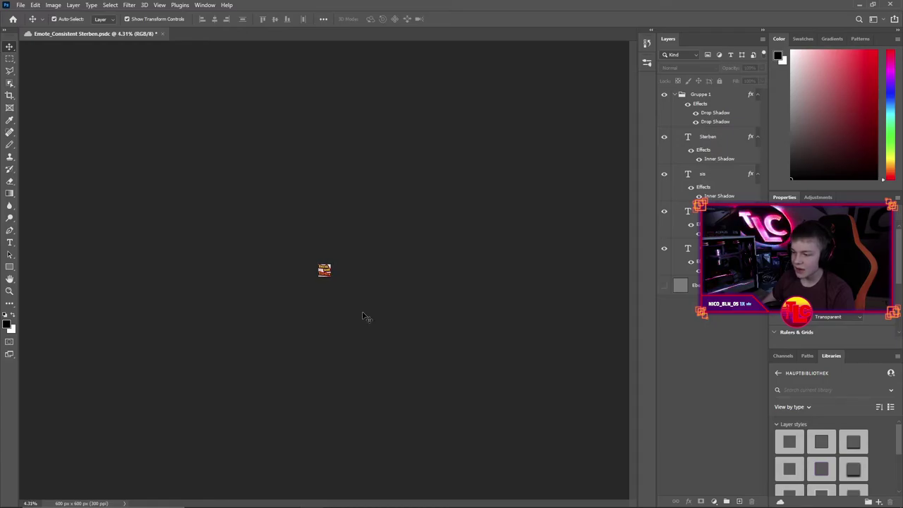
scroll(363, 316, "up", 1)
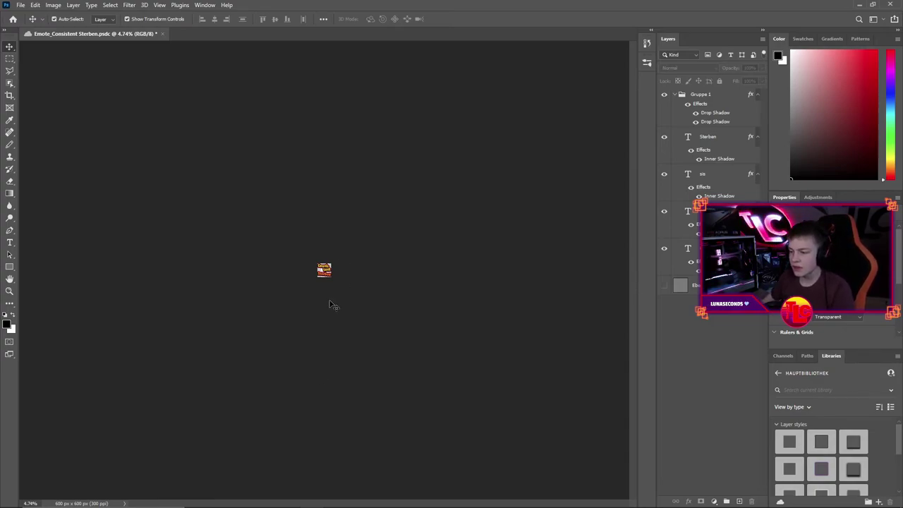
scroll(321, 268, "up", 3)
Stretch Sterben taller and slightly narrower, move it down, and apply the transform
left_click(317, 279)
key("ctrl+t")
key("ctrl+0")
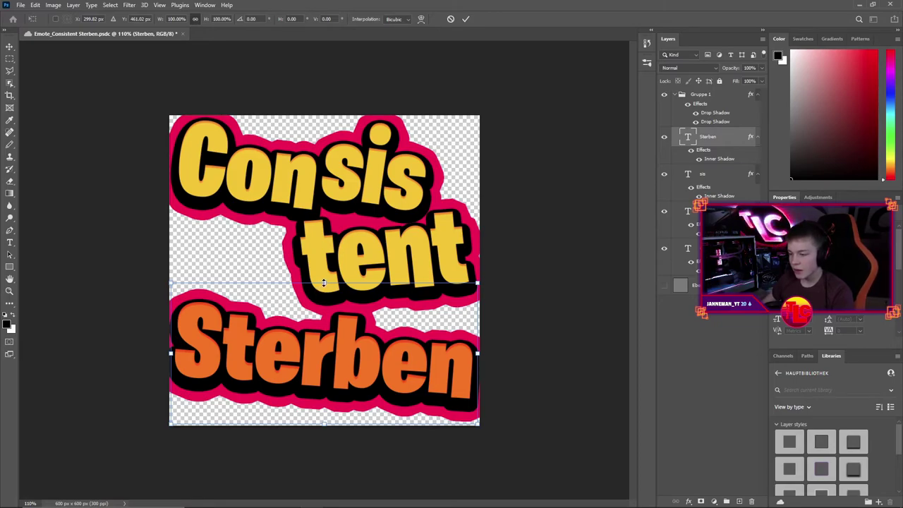
left_click_drag(323, 283, 330, 192)
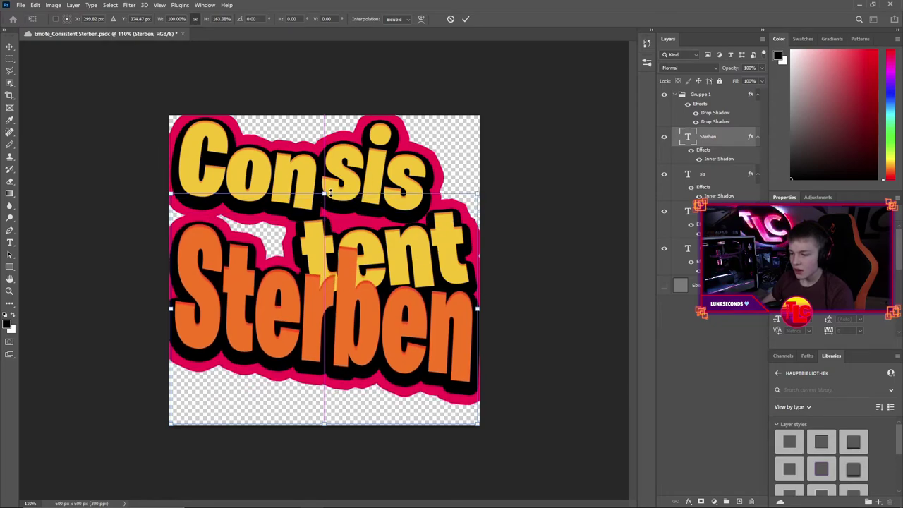
left_click_drag(333, 321, 336, 344)
left_click_drag(479, 329, 432, 330)
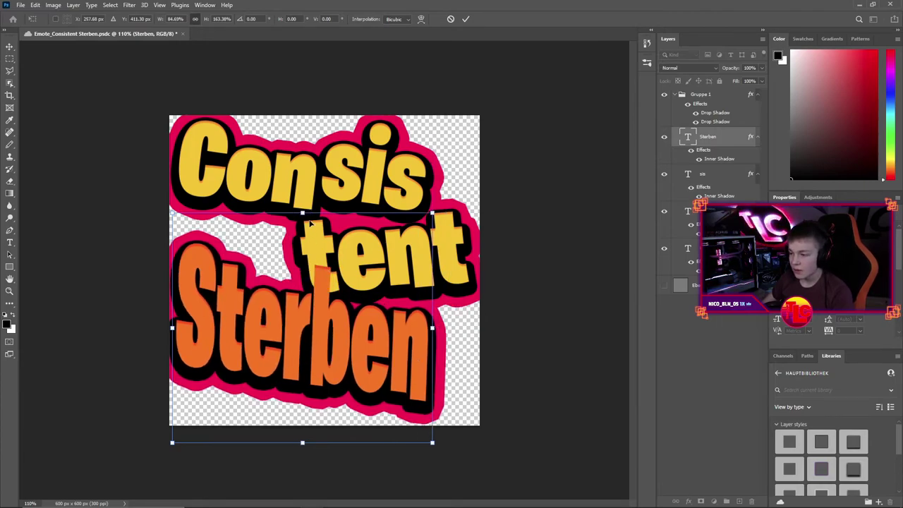
left_click_drag(310, 223, 311, 231)
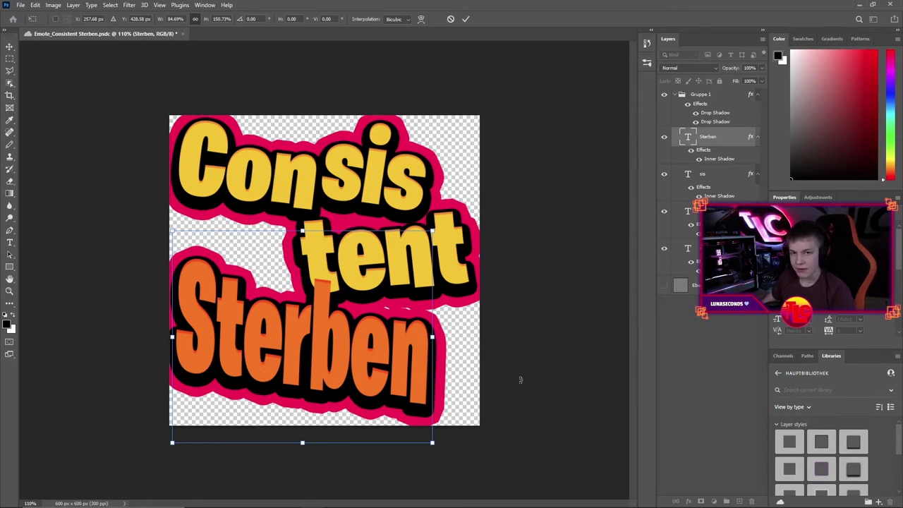
key("Return")
scroll(496, 246, "down", 2)
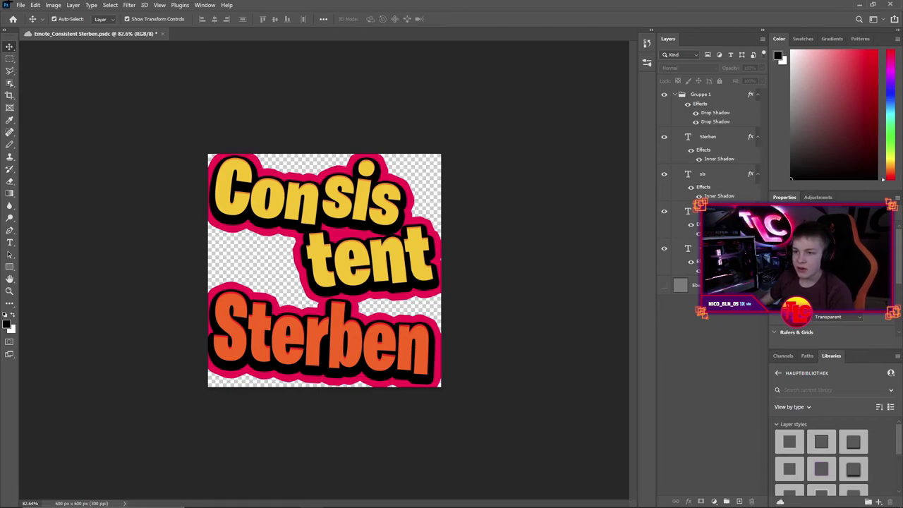
Set up a transparent PNG-24 Save for Web export, edit its width, then show the Emotes folder
left_click(21, 5)
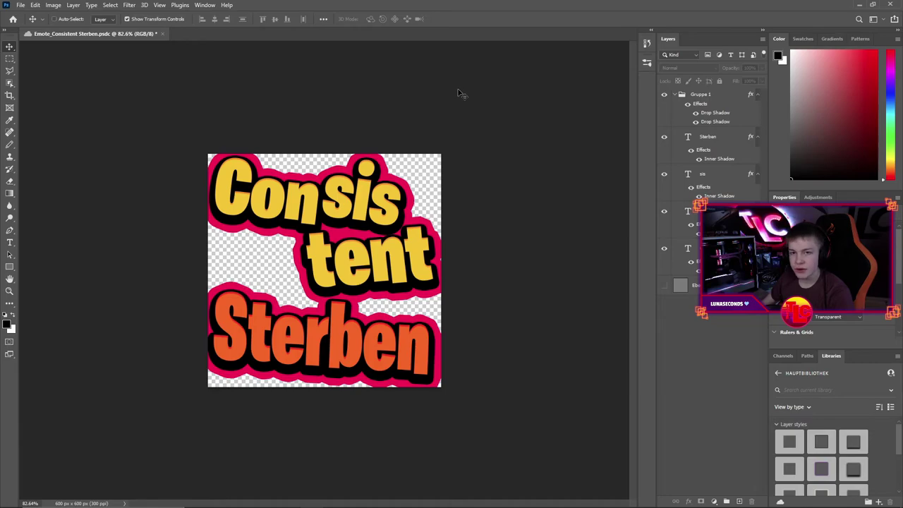
key("ctrl+alt+shift+s")
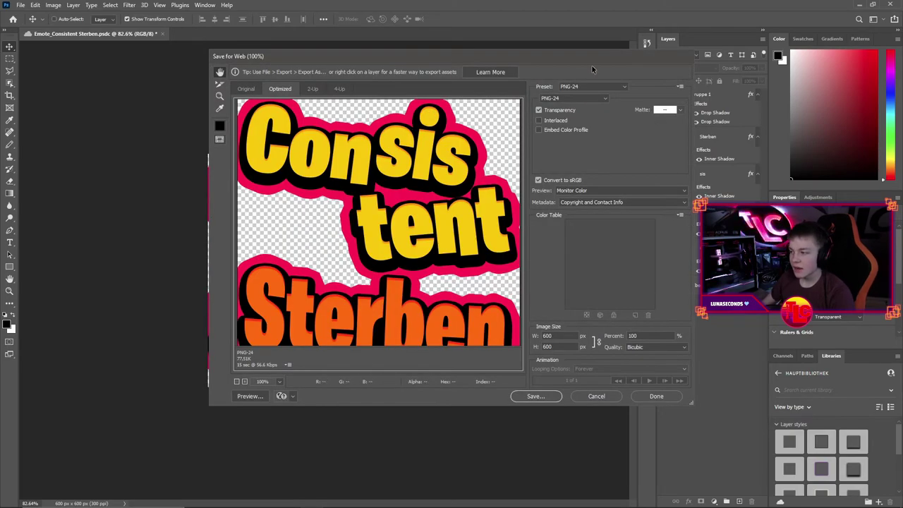
left_click_drag(478, 56, 392, 53)
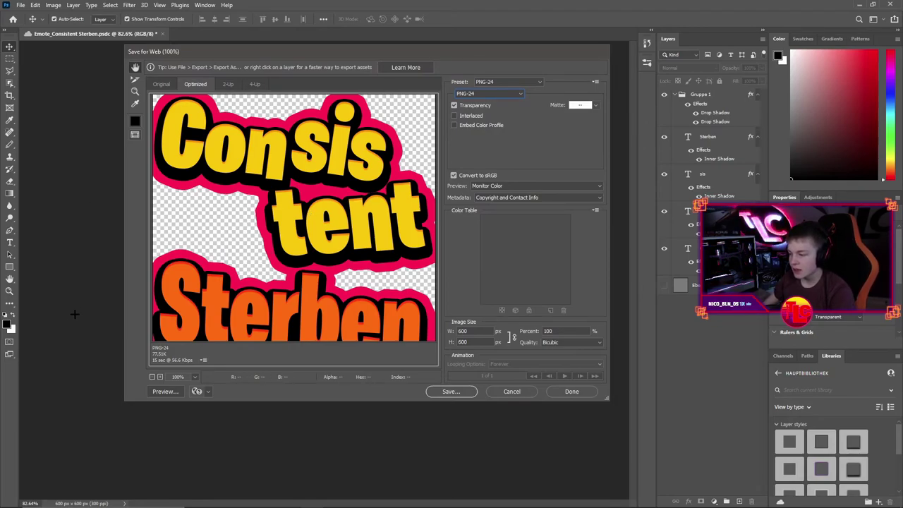
double_click(477, 331)
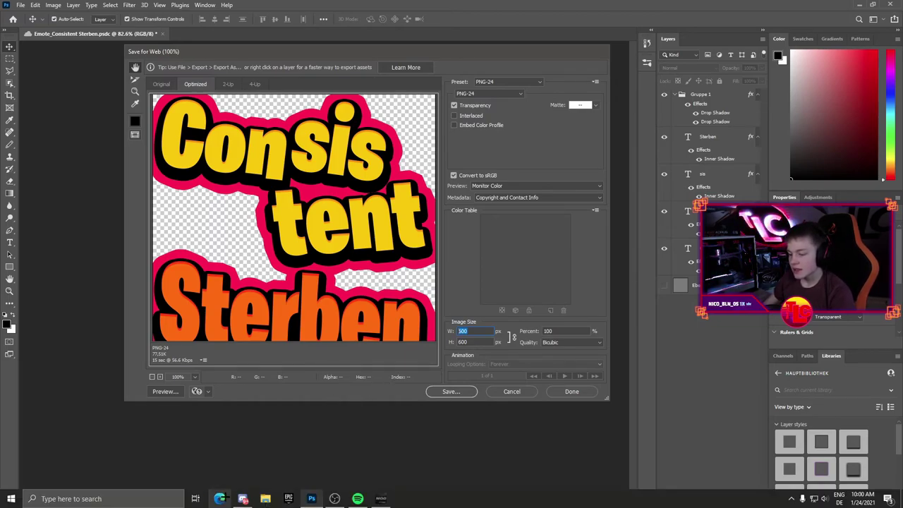
mouse_move(265, 498)
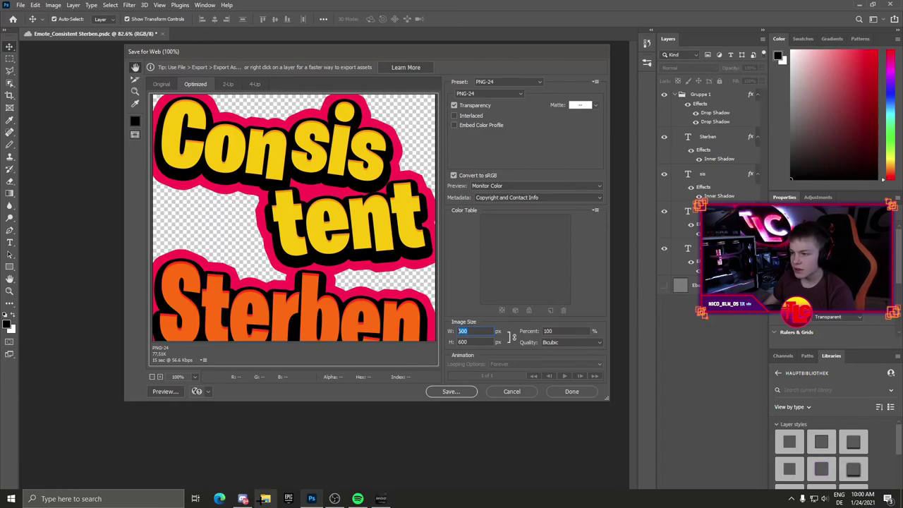
left_click(265, 498)
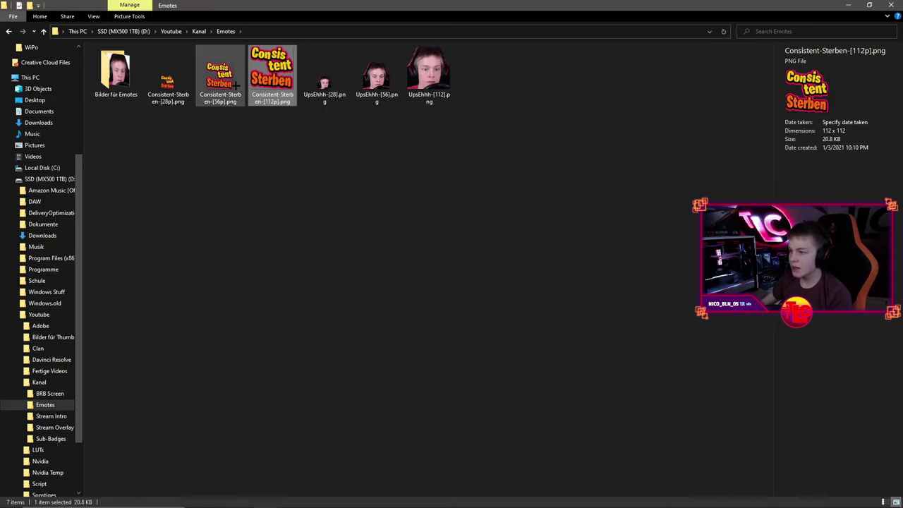
Check the 56p and 28p Consistent-Sterben PNGs, confirming sizes of 56×56 and 28×28
left_click(236, 85)
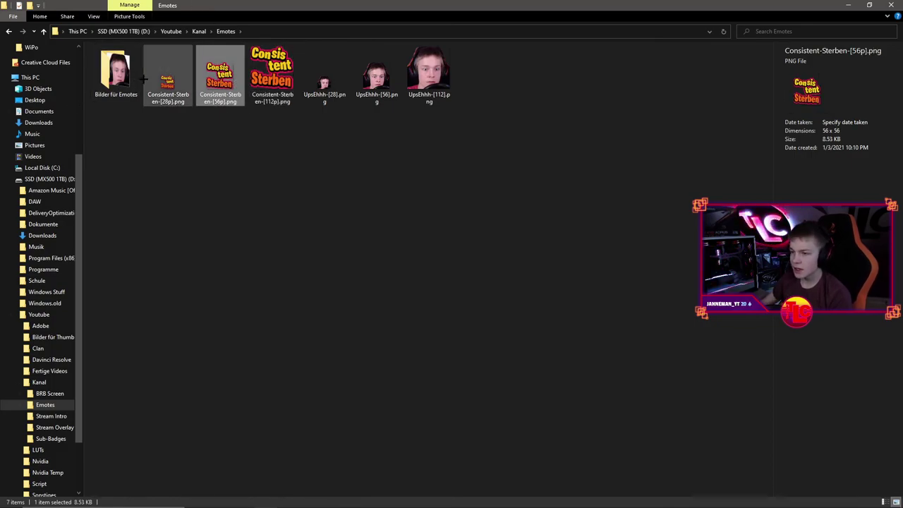
left_click(145, 79)
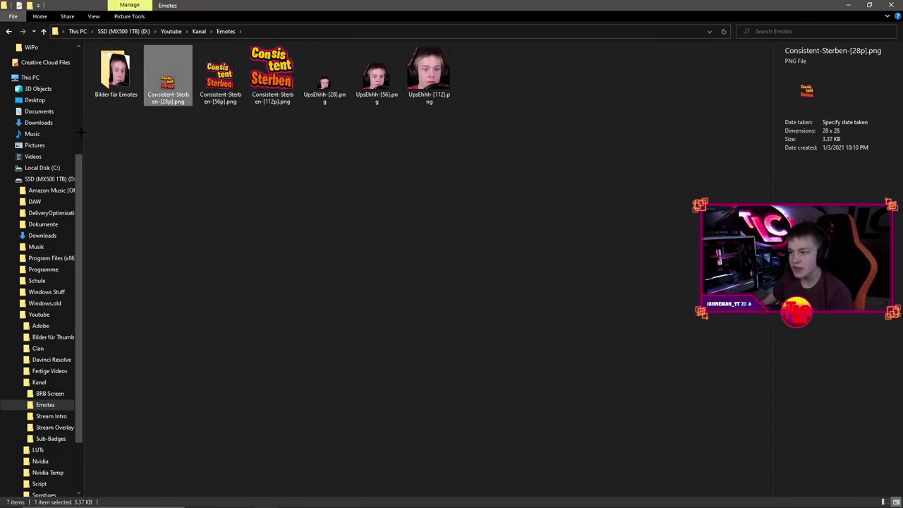